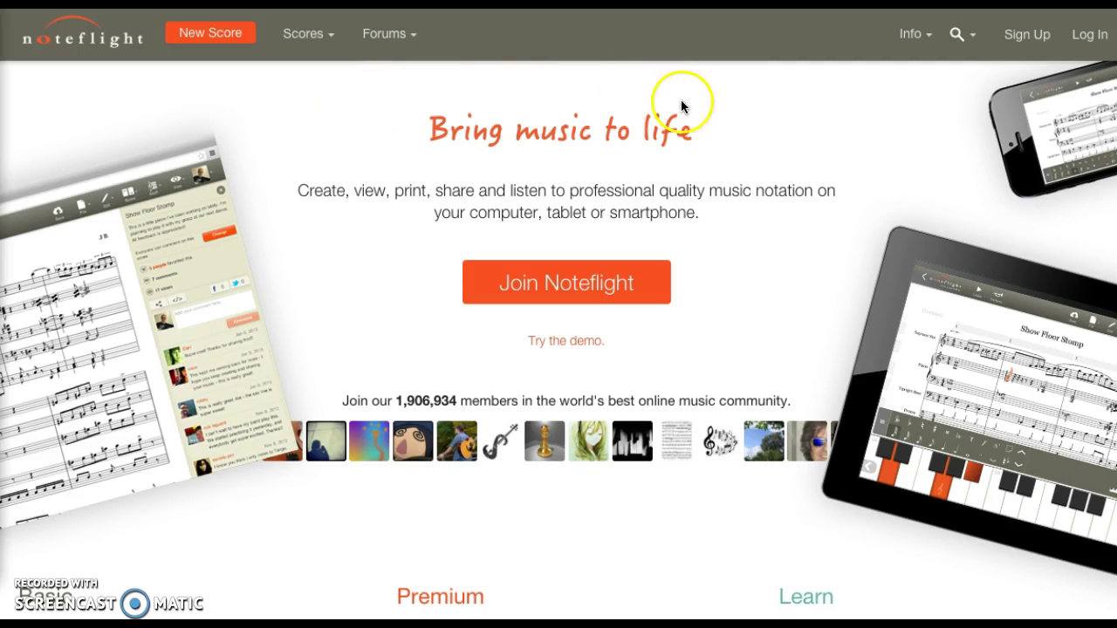
Log in to the Noteflight account so the home page lists its 8 saved scores
{"action": "left_click", "coordinate": [1087, 36]}
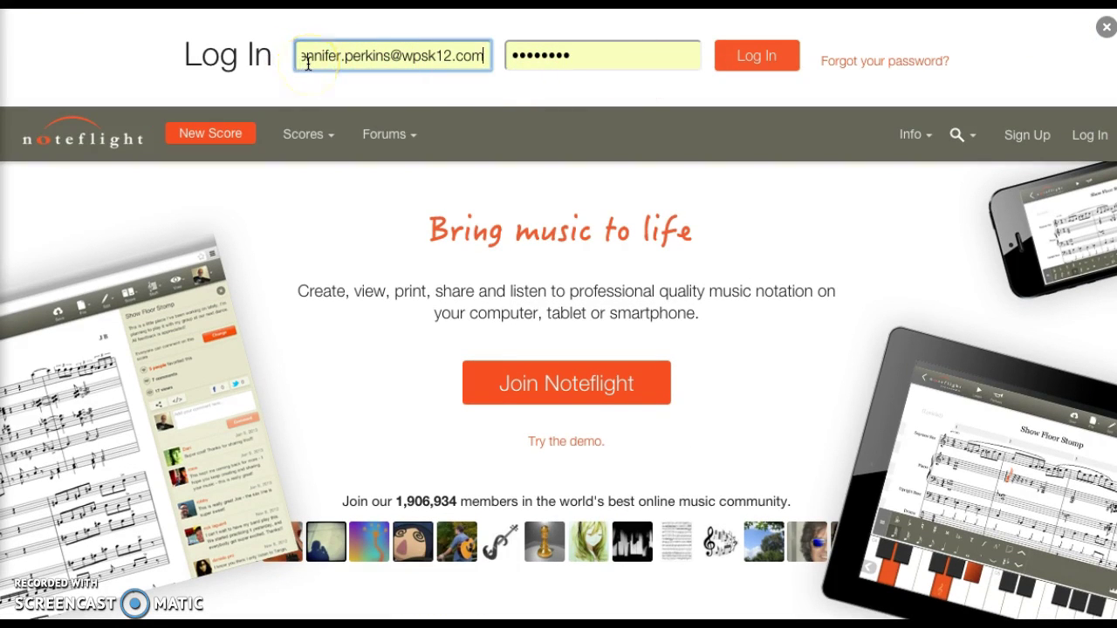
{"action": "left_click", "coordinate": [747, 63]}
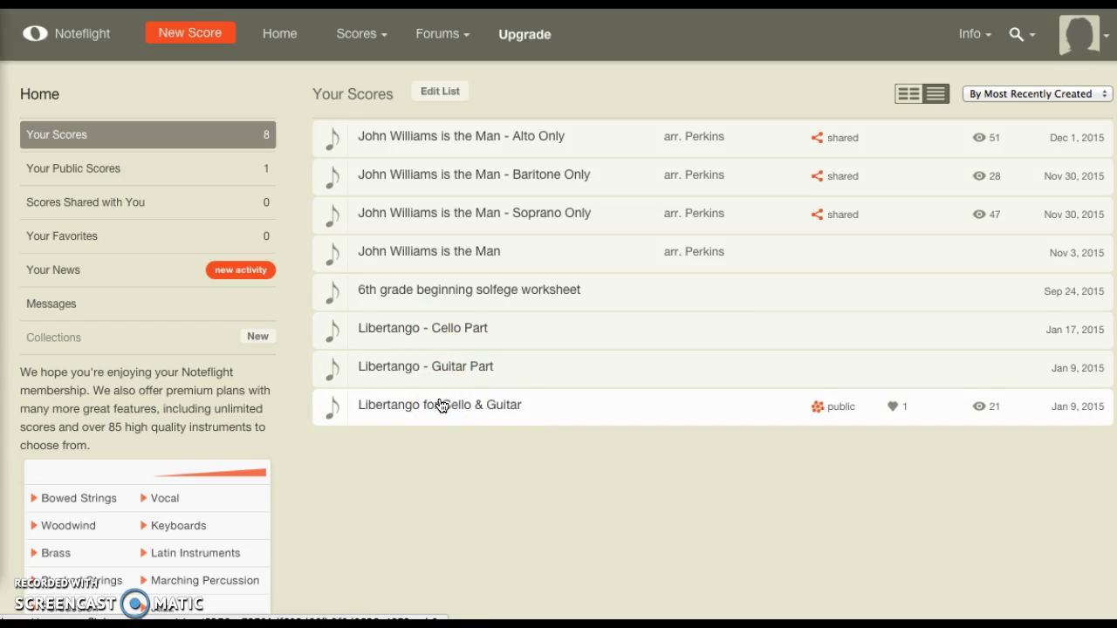
{"action": "left_click", "coordinate": [390, 292]}
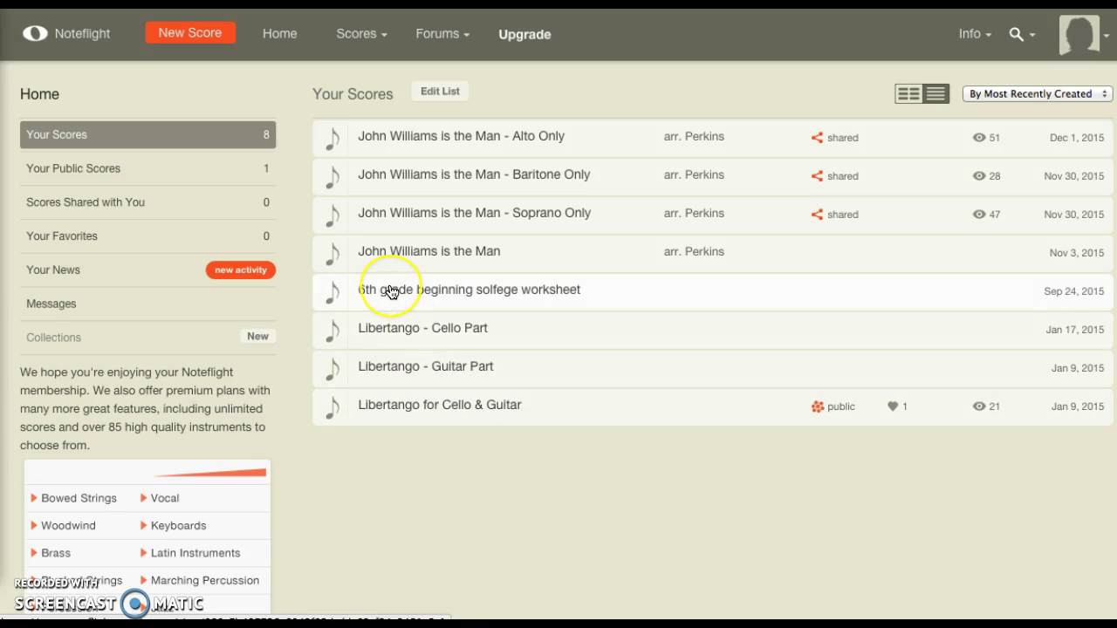
{"action": "left_click", "coordinate": [341, 338]}
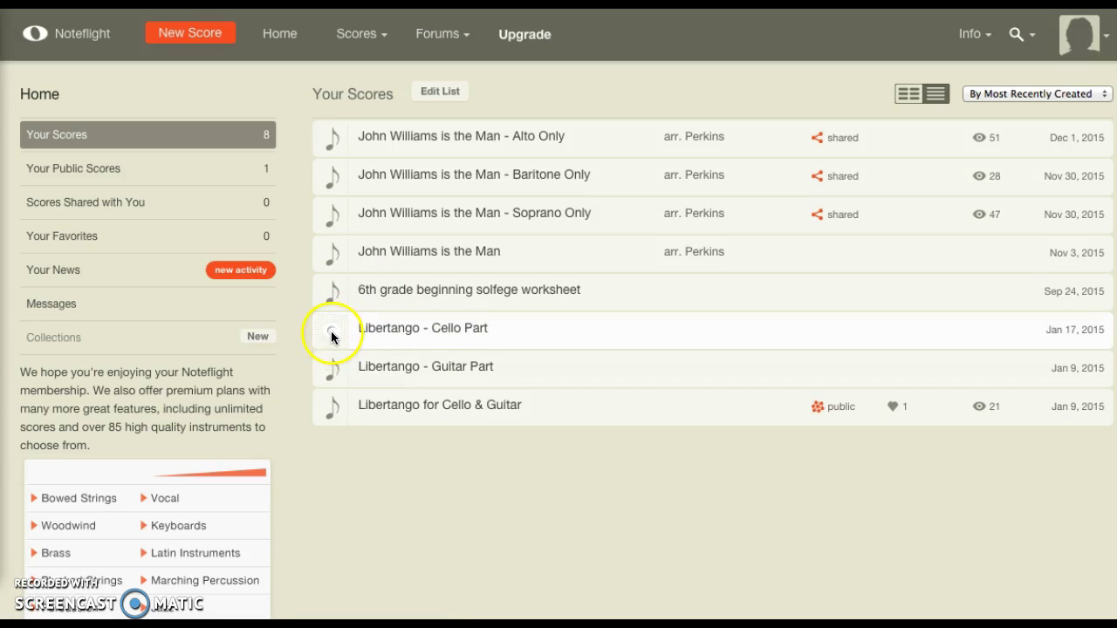
{"action": "left_click", "coordinate": [329, 297]}
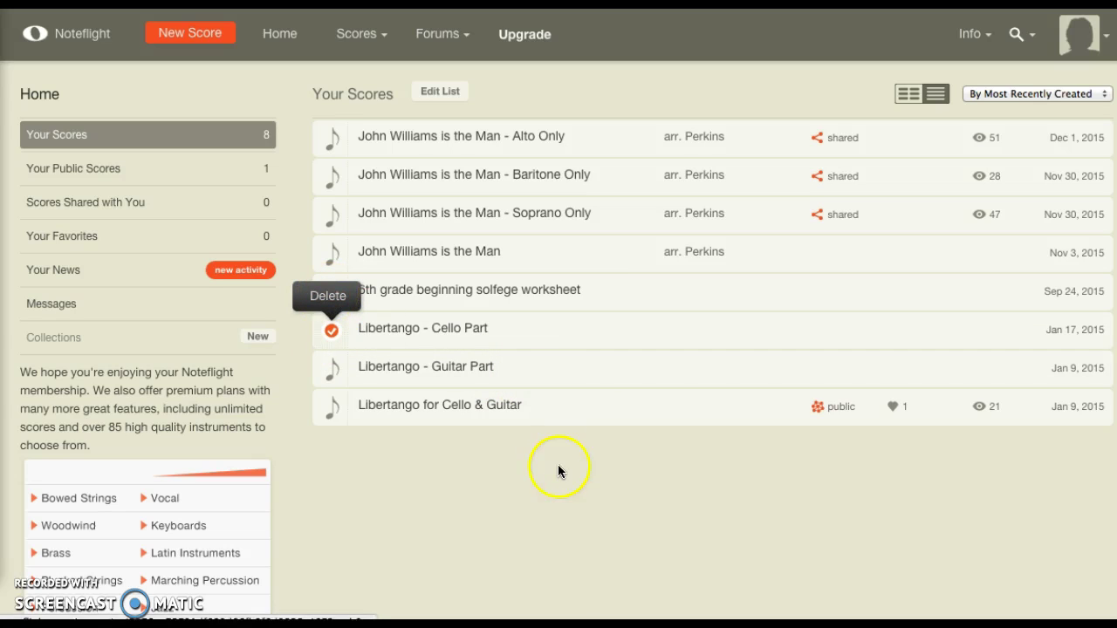
{"action": "left_click", "coordinate": [331, 330]}
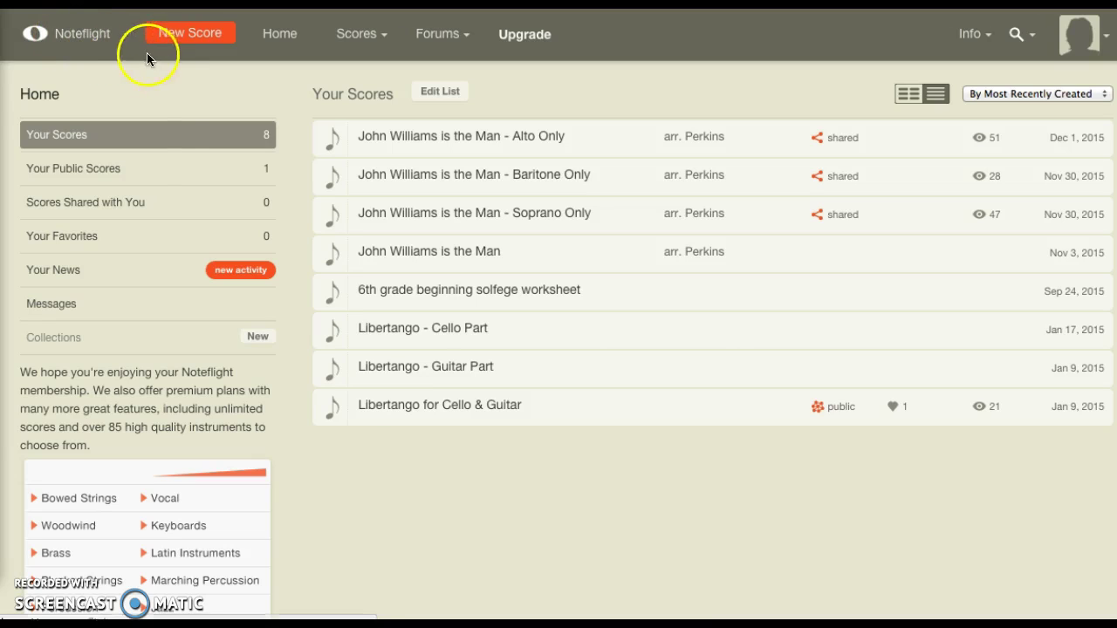
{"action": "left_click", "coordinate": [183, 42]}
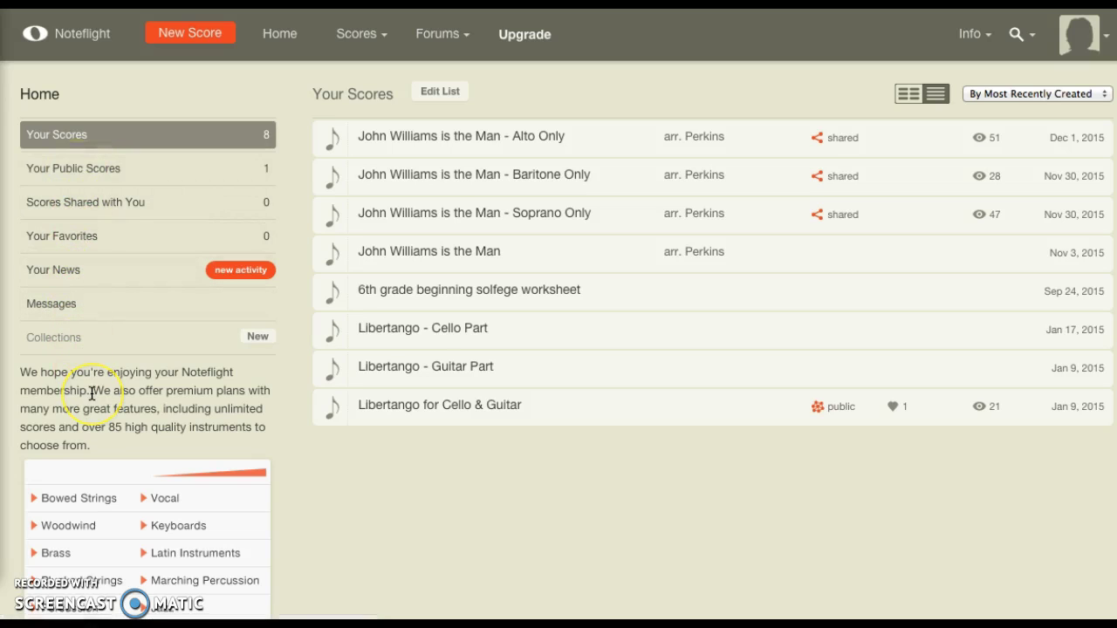
{"action": "scroll", "coordinate": [91, 393], "scroll_direction": "down", "scroll_amount": 5}
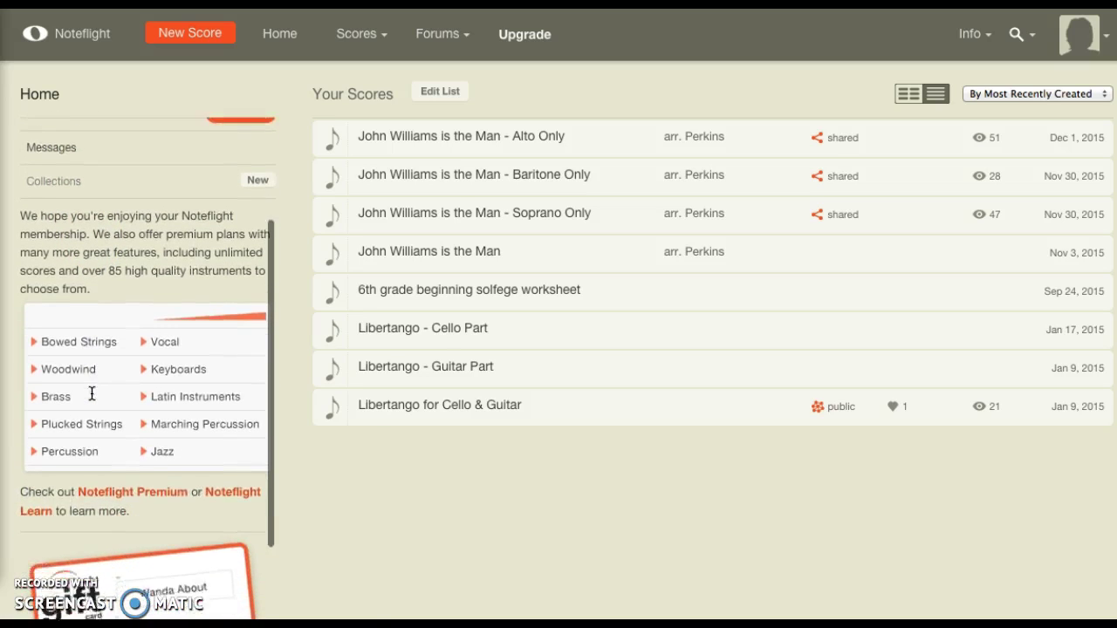
{"action": "scroll", "coordinate": [92, 394], "scroll_direction": "down", "scroll_amount": 1}
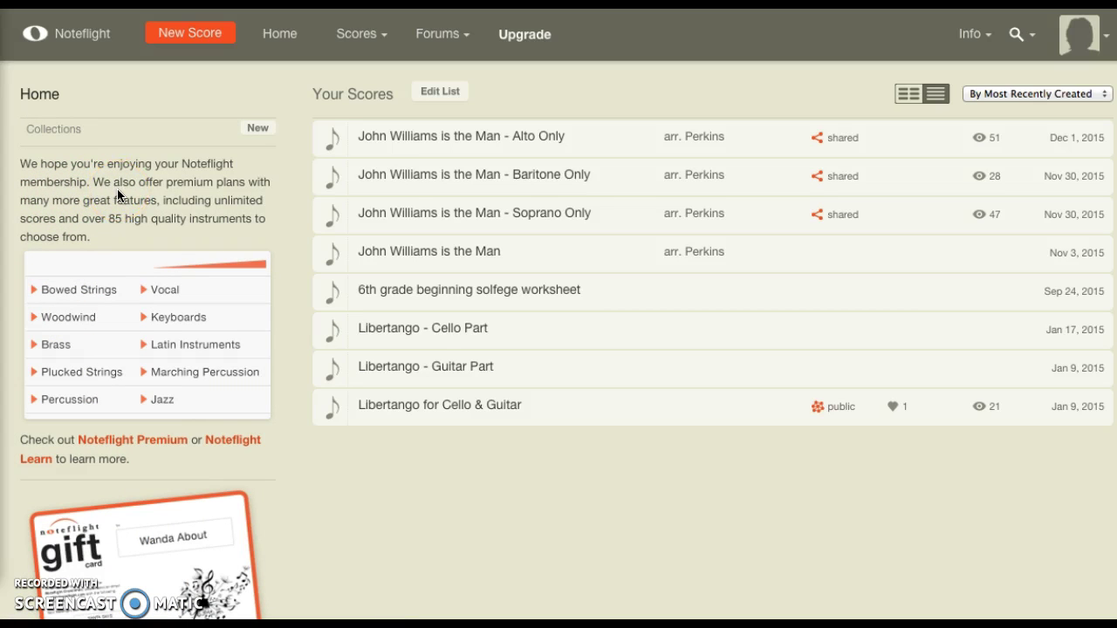
{"action": "scroll", "coordinate": [118, 192], "scroll_direction": "down", "scroll_amount": 4}
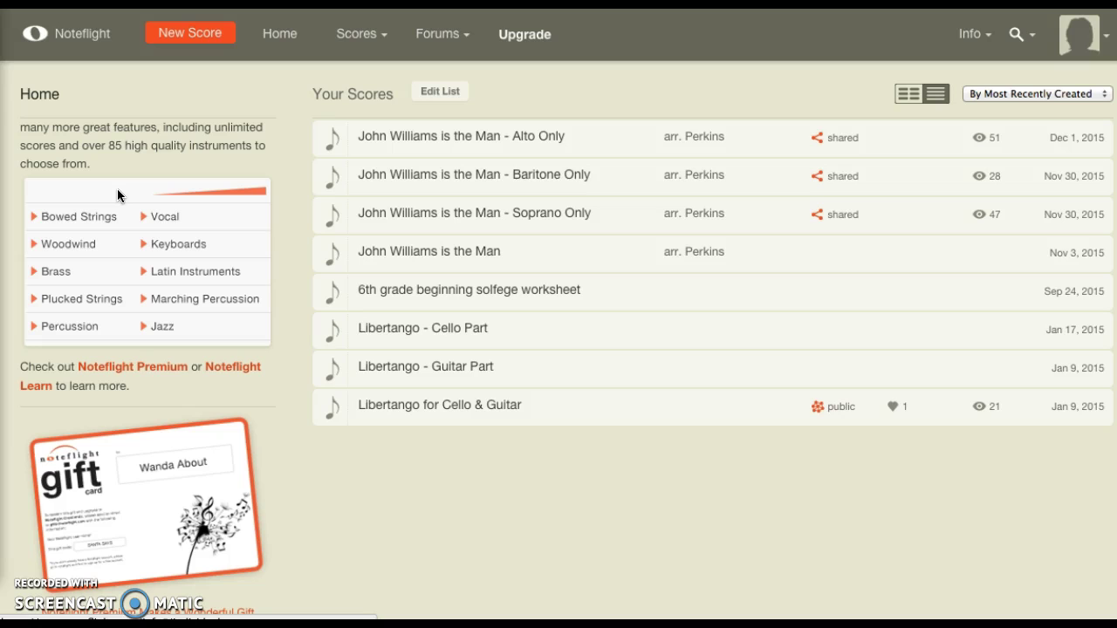
{"action": "scroll", "coordinate": [117, 189], "scroll_direction": "up", "scroll_amount": 8}
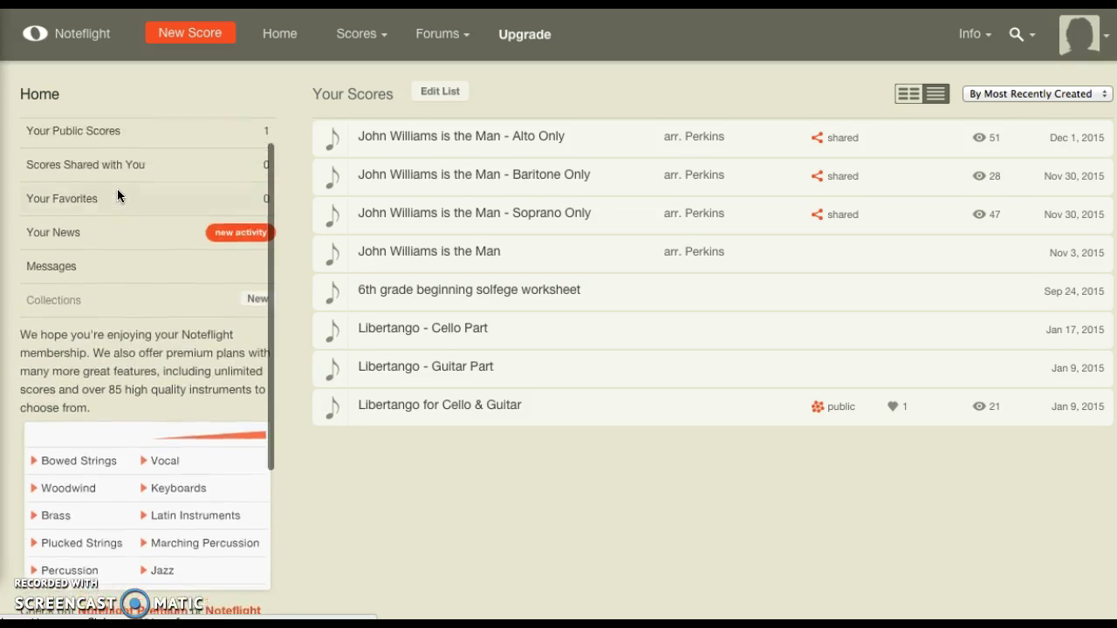
{"action": "scroll", "coordinate": [117, 188], "scroll_direction": "down", "scroll_amount": 6}
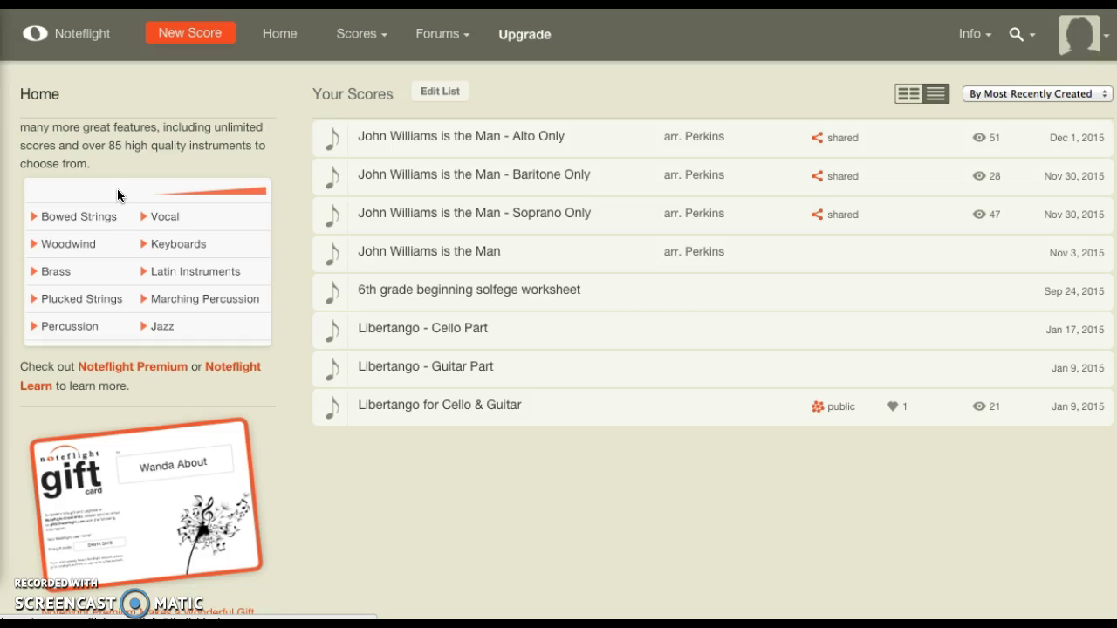
{"action": "scroll", "coordinate": [117, 189], "scroll_direction": "up", "scroll_amount": 2}
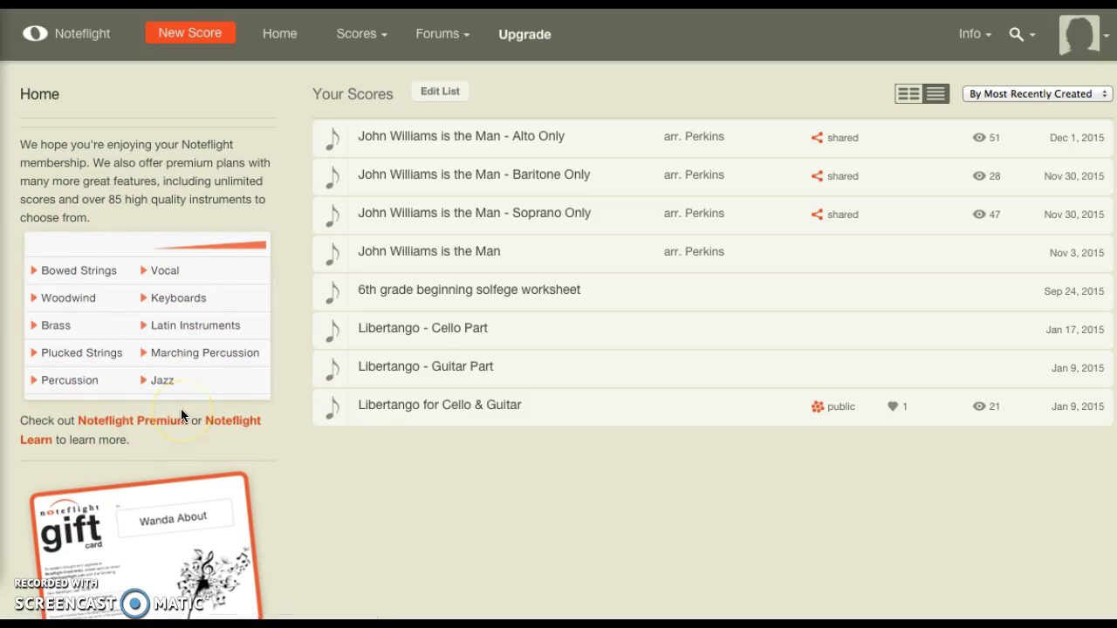
{"action": "scroll", "coordinate": [181, 408], "scroll_direction": "up", "scroll_amount": 5}
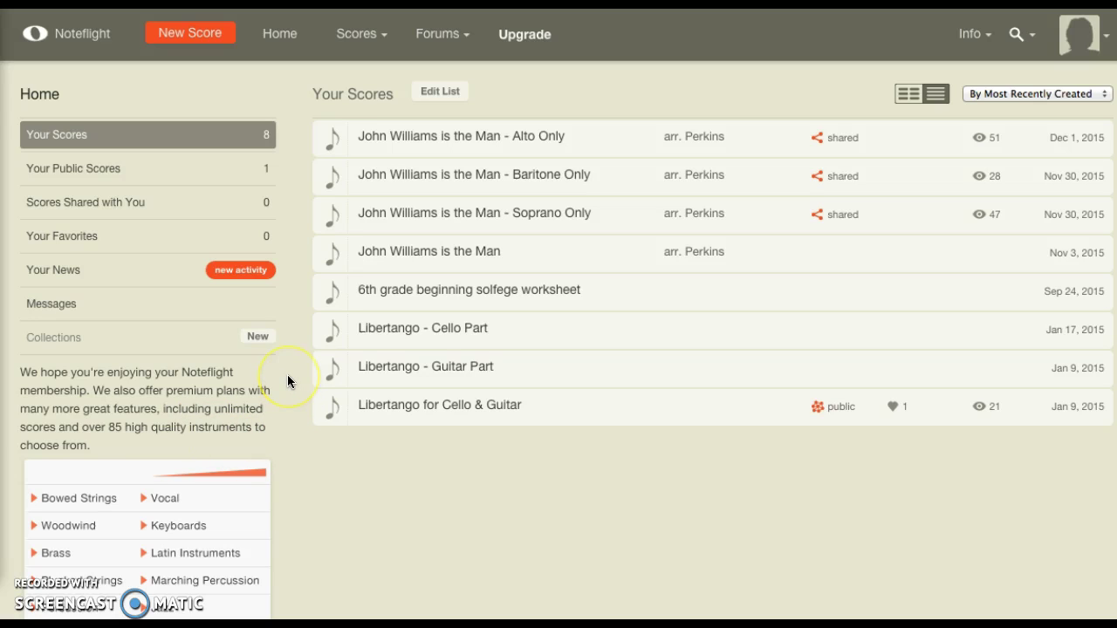
Create a new blank grand-staff score and try selecting the treble and bass staves before clearing the selection
{"action": "left_click", "coordinate": [186, 39]}
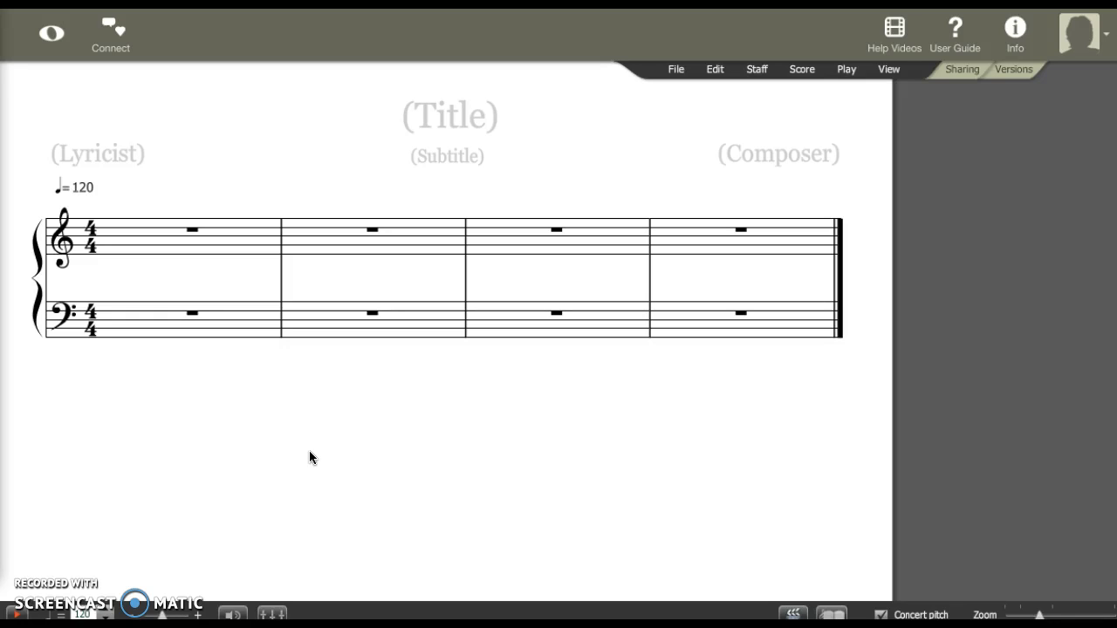
{"action": "left_click", "coordinate": [7, 247]}
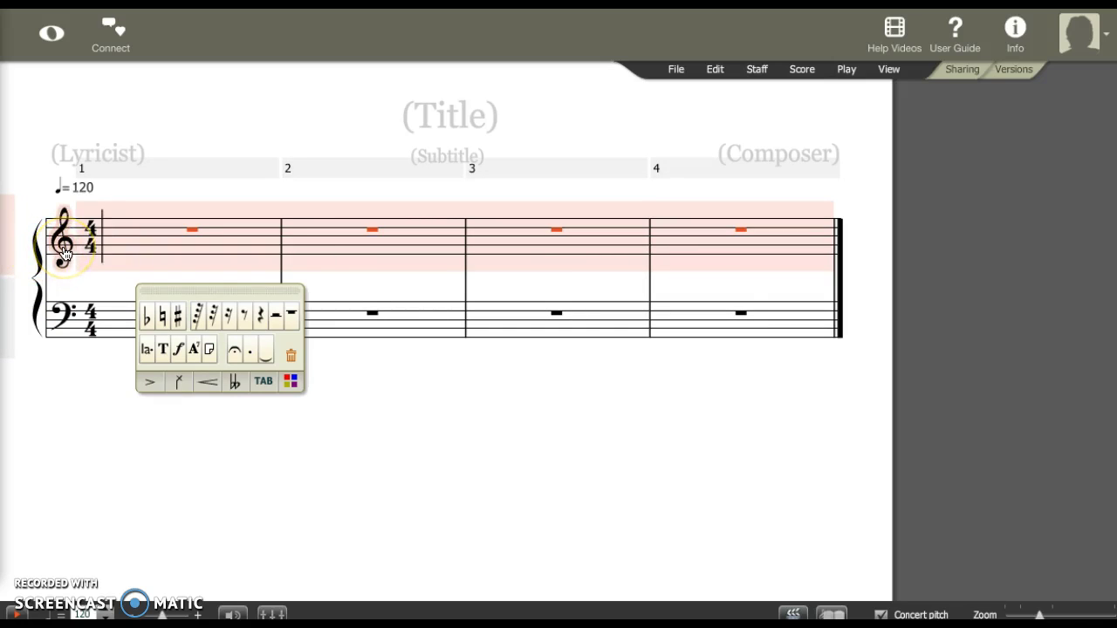
{"action": "left_click", "coordinate": [14, 316]}
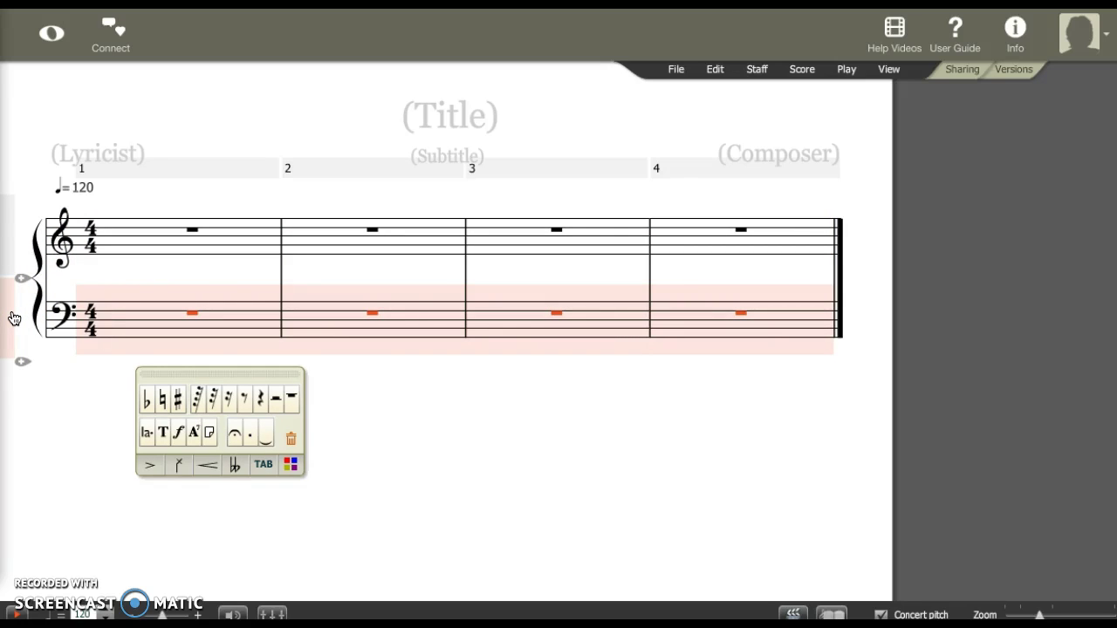
{"action": "left_click", "coordinate": [102, 448]}
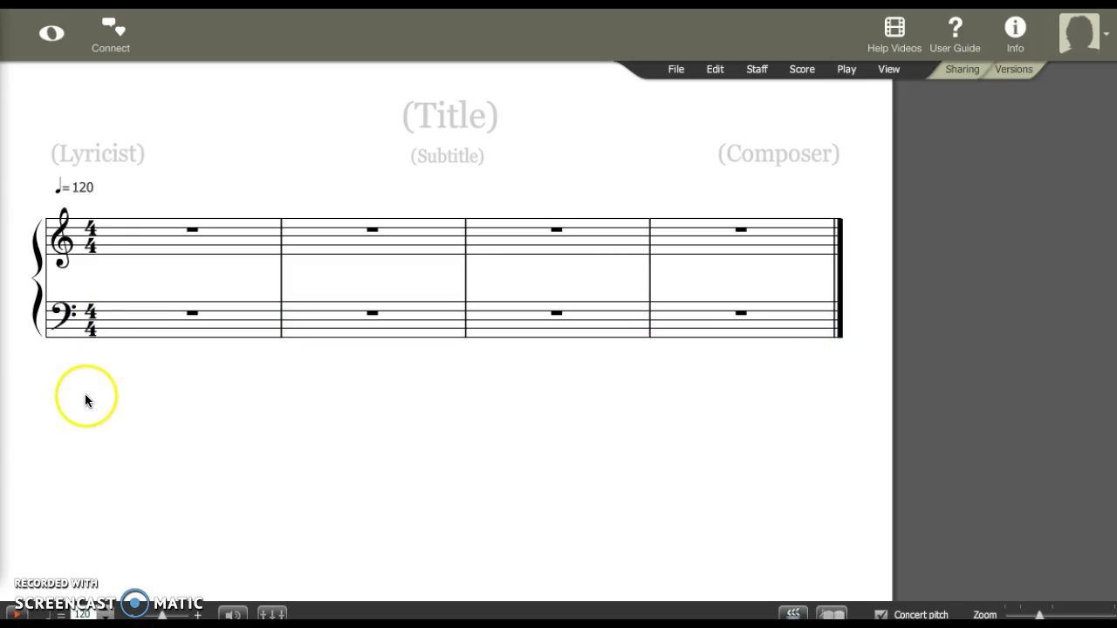
{"action": "mouse_move", "coordinate": [37, 357]}
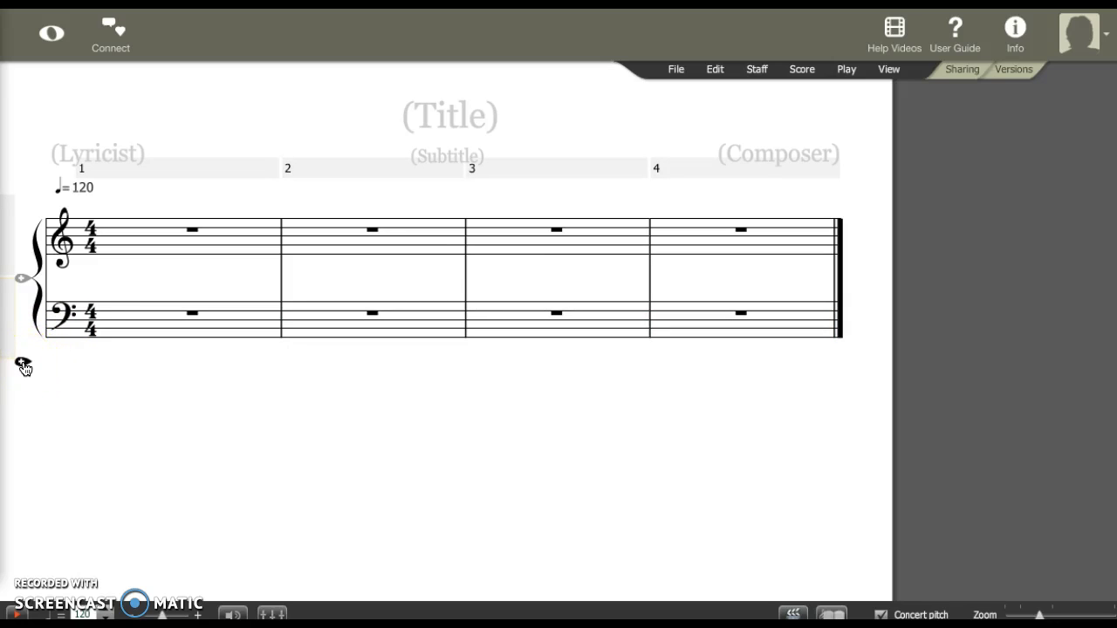
Start adding a part and browse the bowed strings, plucked strings, woodwind and brass groups
{"action": "left_click", "coordinate": [23, 365]}
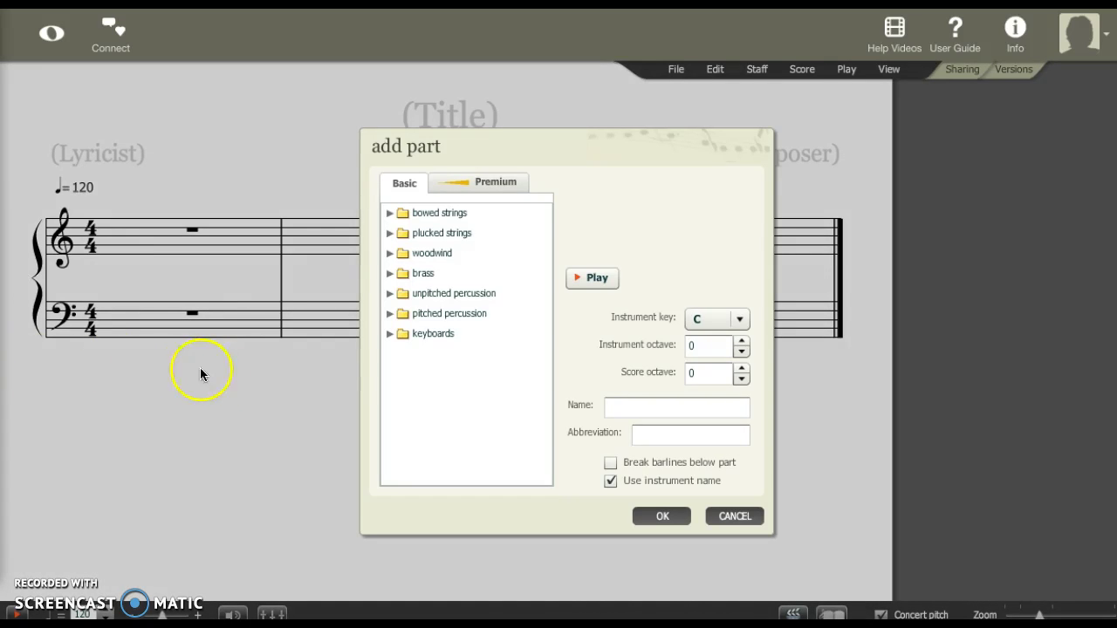
{"action": "left_click", "coordinate": [389, 213]}
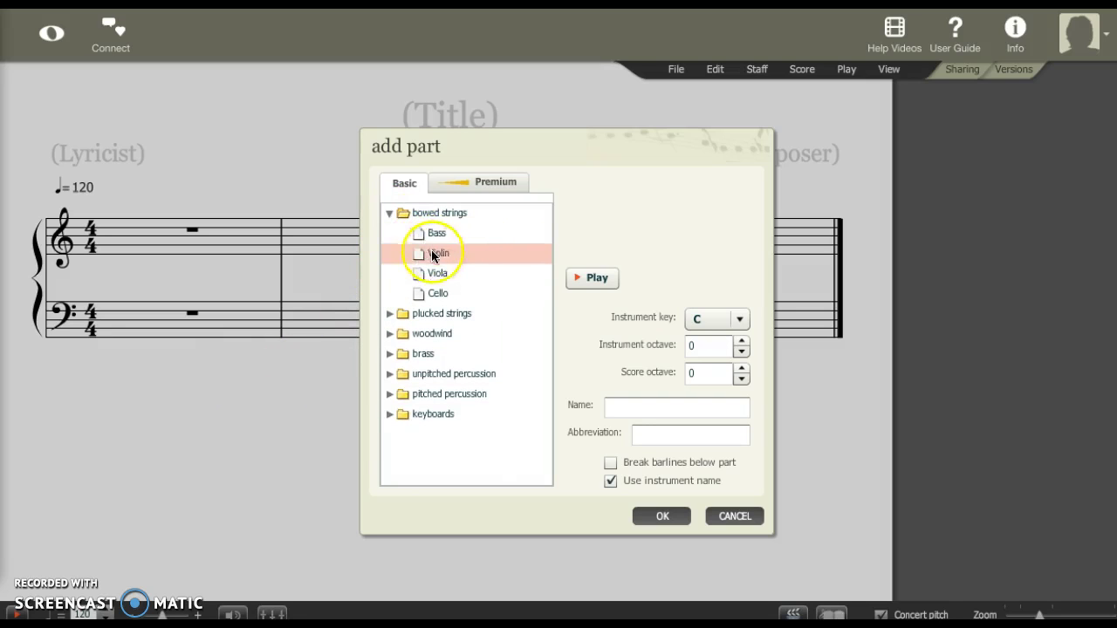
{"action": "left_click", "coordinate": [390, 314]}
{"action": "left_click", "coordinate": [439, 354]}
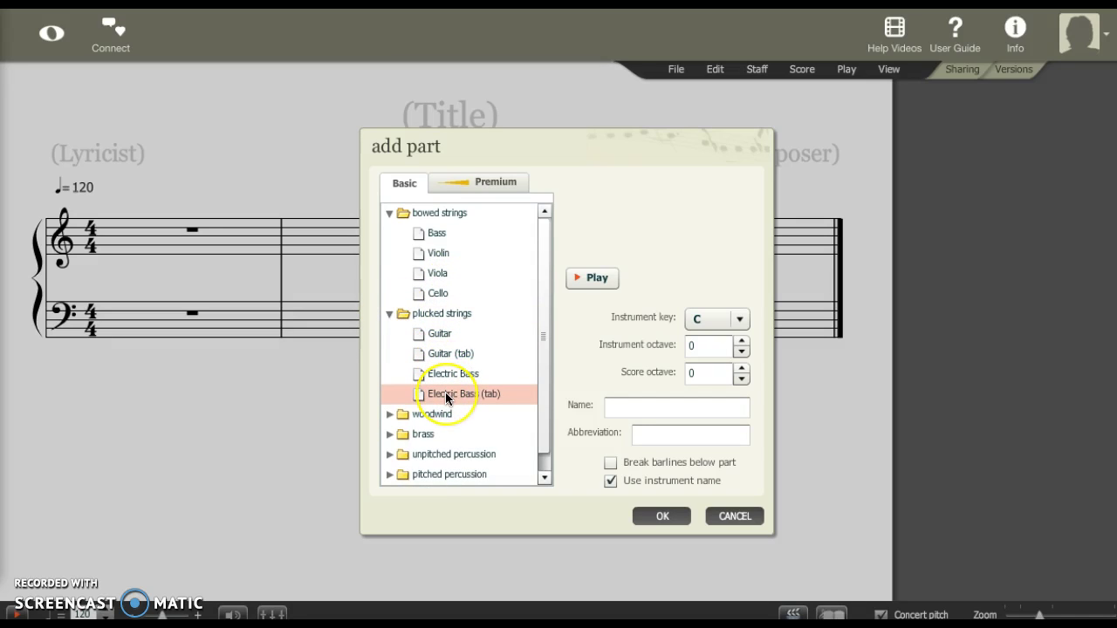
{"action": "left_click", "coordinate": [390, 413]}
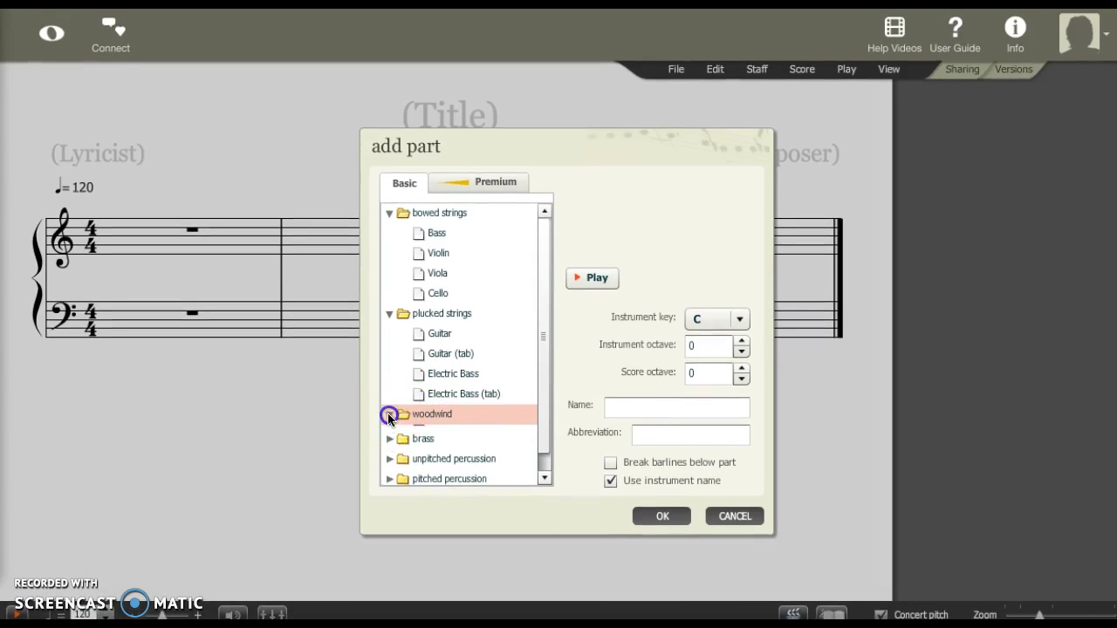
{"action": "left_click_drag", "start_coordinate": [545, 339], "coordinate": [538, 446]}
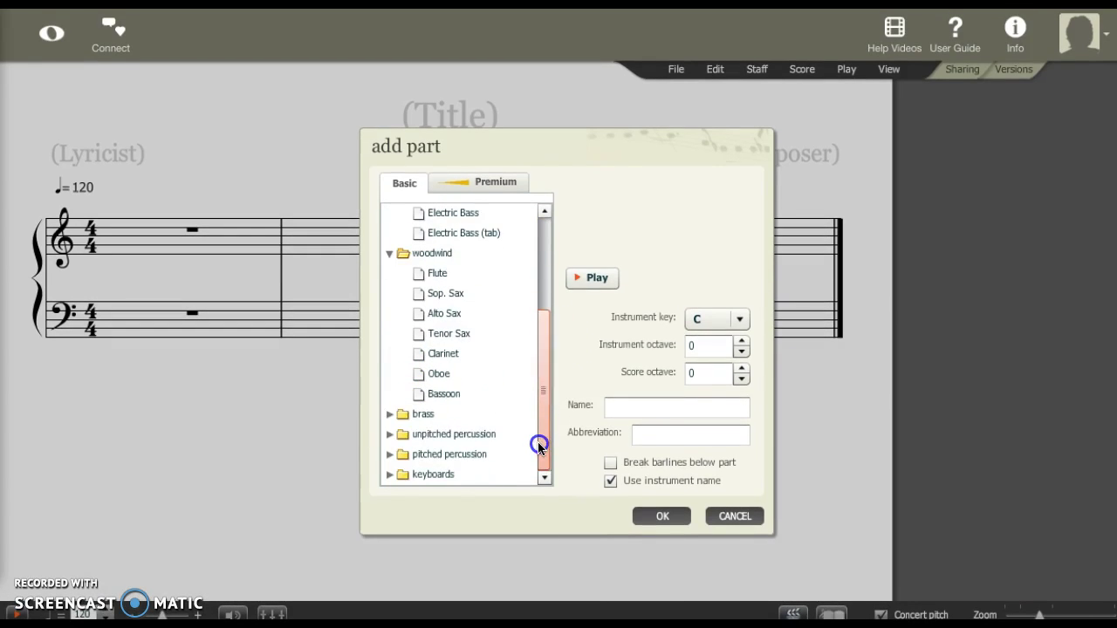
{"action": "left_click", "coordinate": [390, 414]}
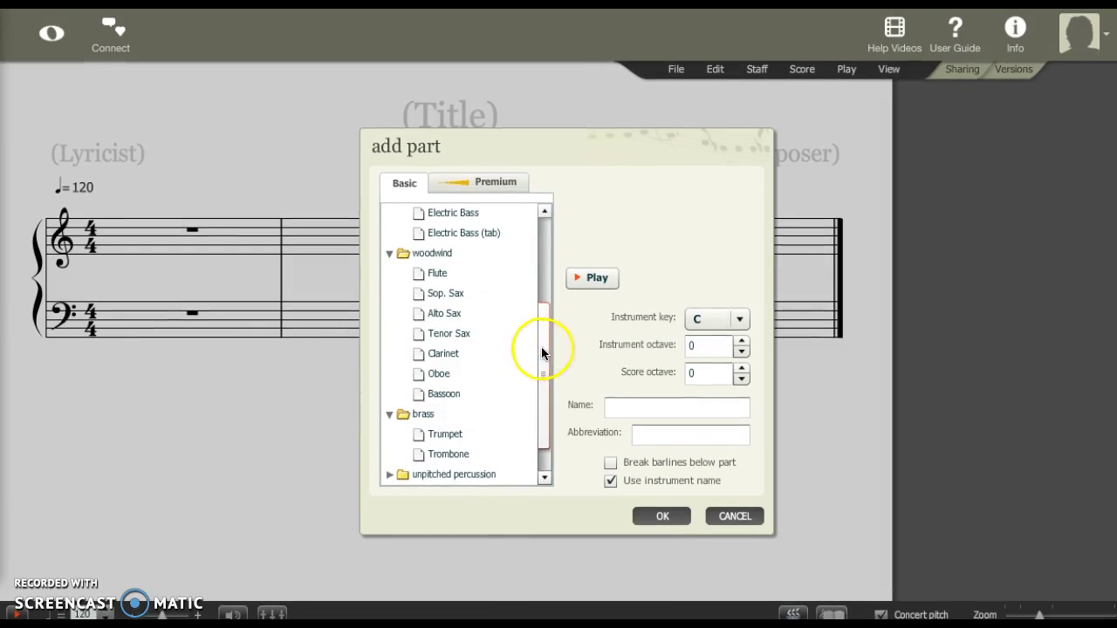
{"action": "left_click_drag", "start_coordinate": [541, 349], "coordinate": [547, 421]}
Browse the percussion groups, then add a Piano part from the keyboards group
{"action": "left_click", "coordinate": [390, 433]}
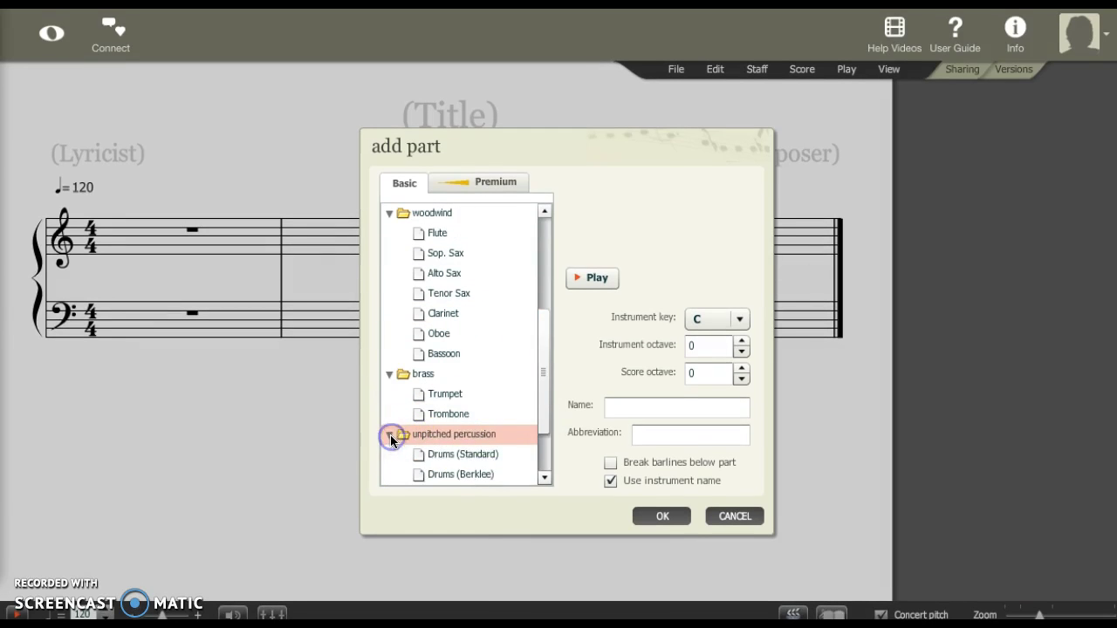
{"action": "left_click_drag", "start_coordinate": [541, 396], "coordinate": [541, 447]}
{"action": "left_click", "coordinate": [392, 457]}
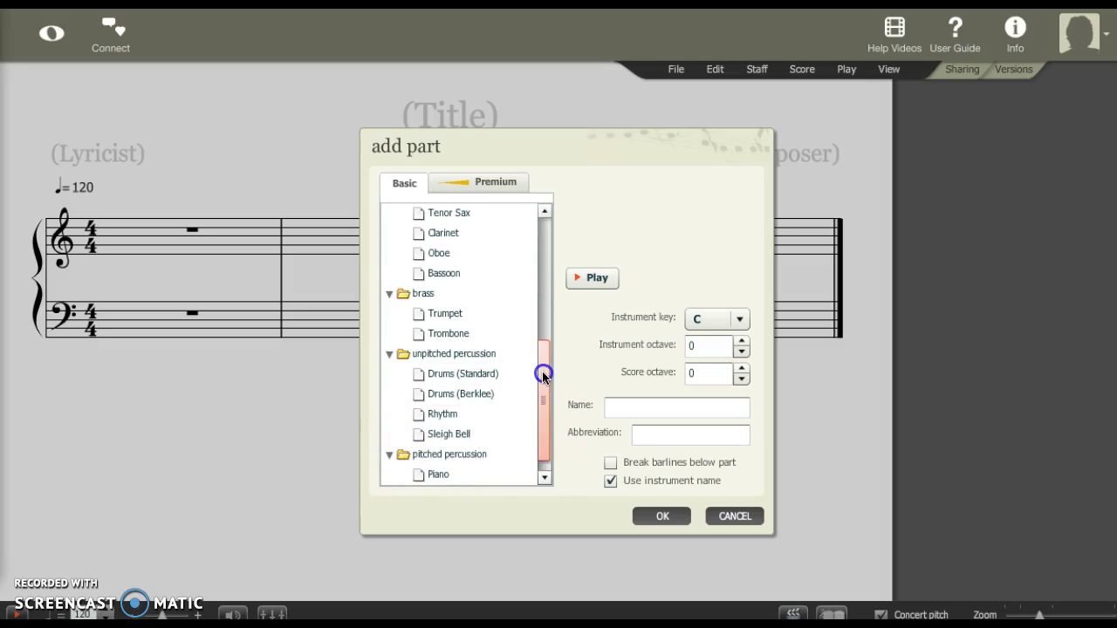
{"action": "left_click_drag", "start_coordinate": [542, 371], "coordinate": [543, 401]}
{"action": "left_click", "coordinate": [389, 474]}
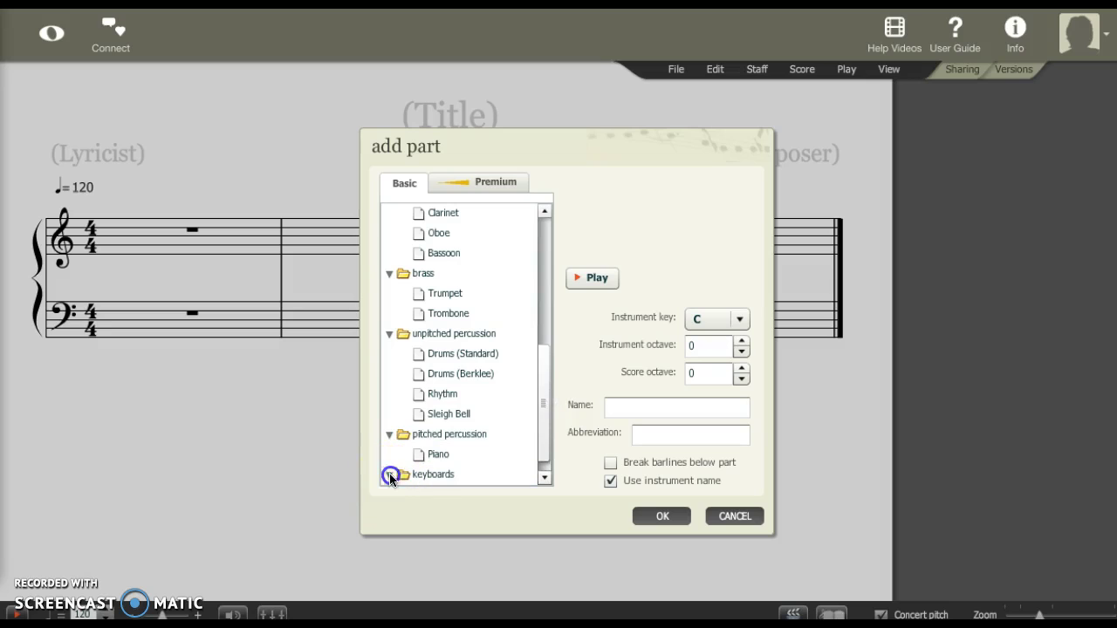
{"action": "left_click_drag", "start_coordinate": [547, 366], "coordinate": [544, 392]}
{"action": "left_click", "coordinate": [440, 476]}
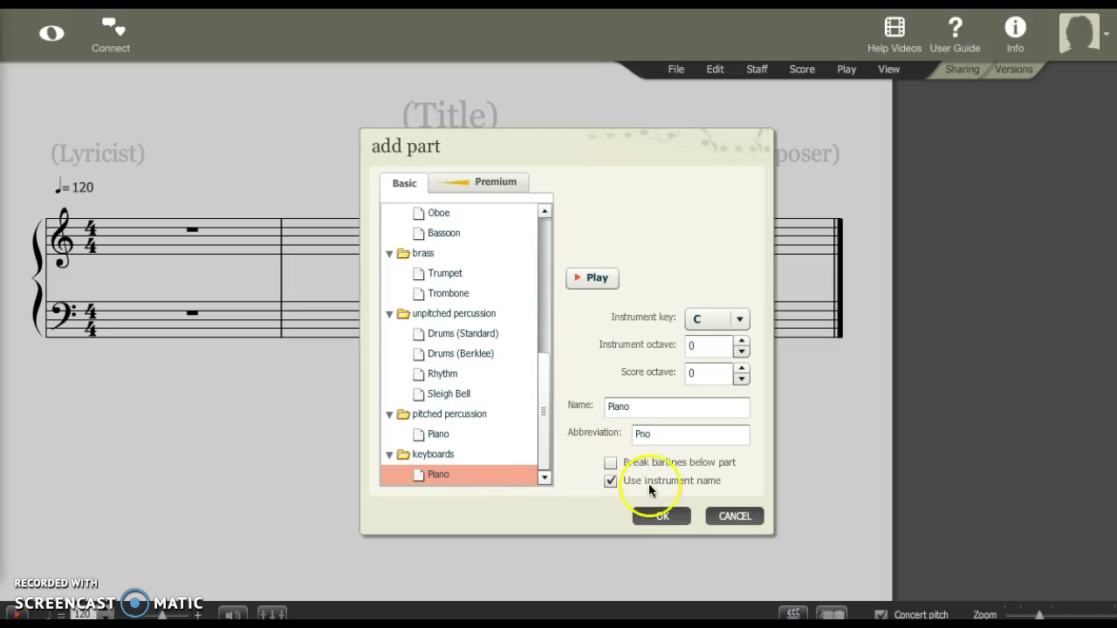
{"action": "left_click", "coordinate": [668, 517]}
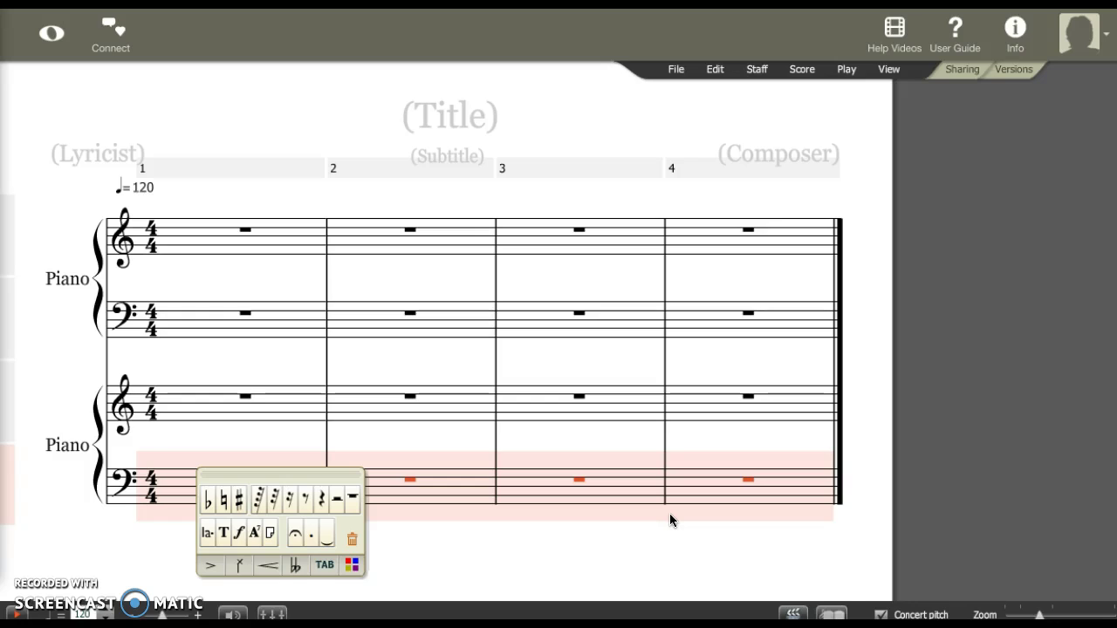
Undo the added Piano part and delete the bass staff, keeping only the treble staff
{"action": "key", "text": "ctrl+z"}
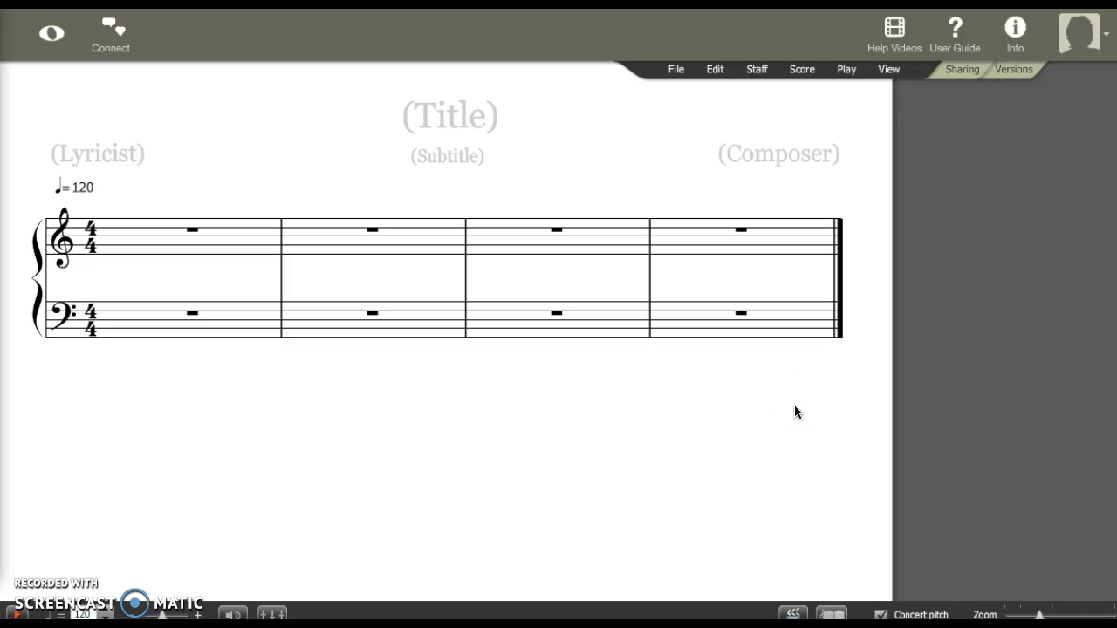
{"action": "left_click", "coordinate": [7, 242]}
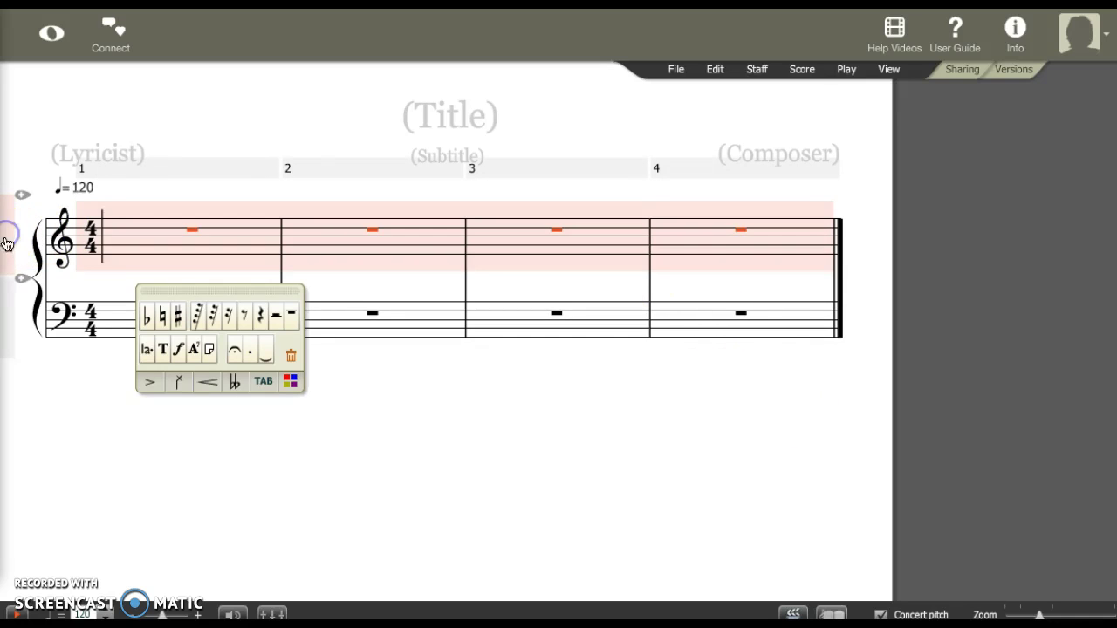
{"action": "left_click", "coordinate": [8, 307]}
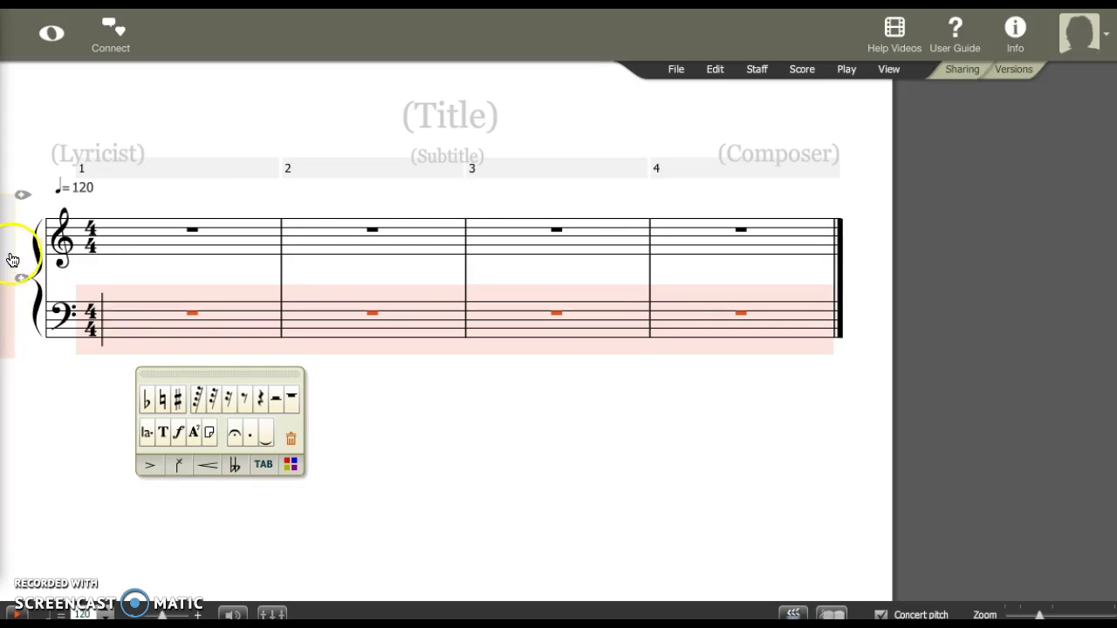
{"action": "left_click", "coordinate": [12, 302]}
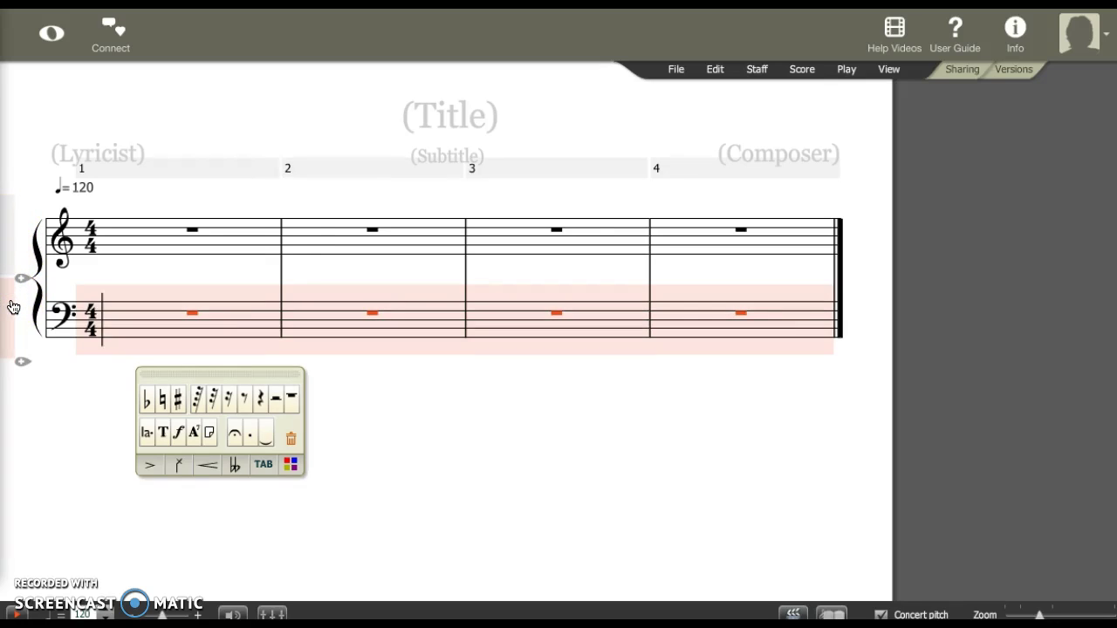
{"action": "left_click", "coordinate": [13, 308]}
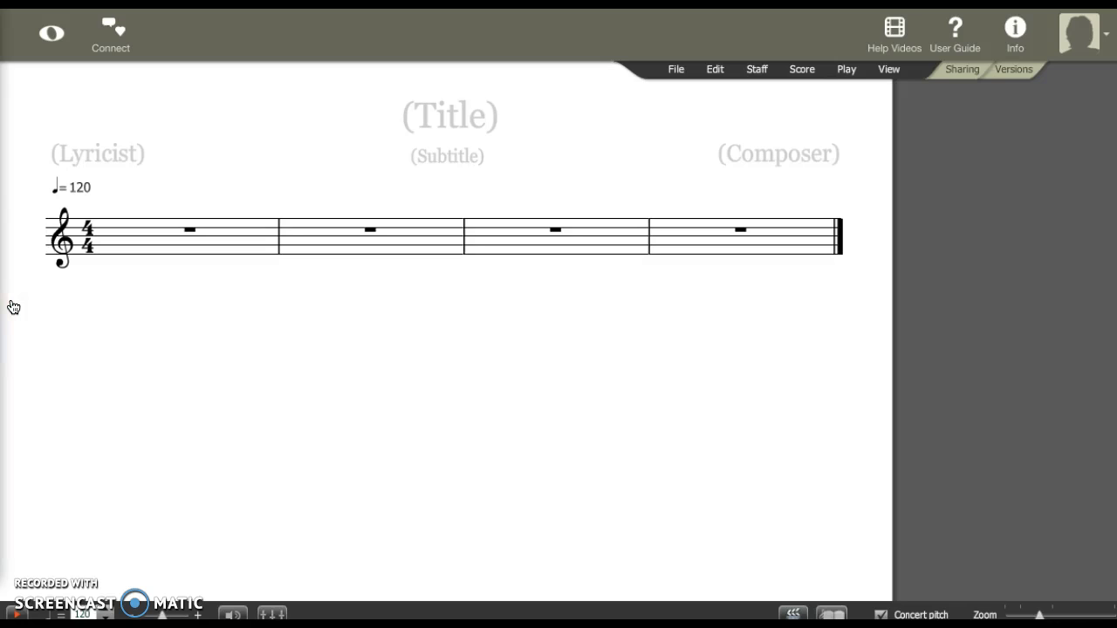
{"action": "left_click", "coordinate": [40, 305]}
{"action": "left_click", "coordinate": [152, 365]}
Start measure 1 with a quarter-note A, removing a stray extra note
{"action": "mouse_move", "coordinate": [152, 358]}
{"action": "left_mouse_down"}
{"action": "mouse_move", "coordinate": [89, 308]}
{"action": "mouse_move", "coordinate": [85, 283]}
{"action": "left_mouse_up"}
{"action": "mouse_move", "coordinate": [88, 267]}
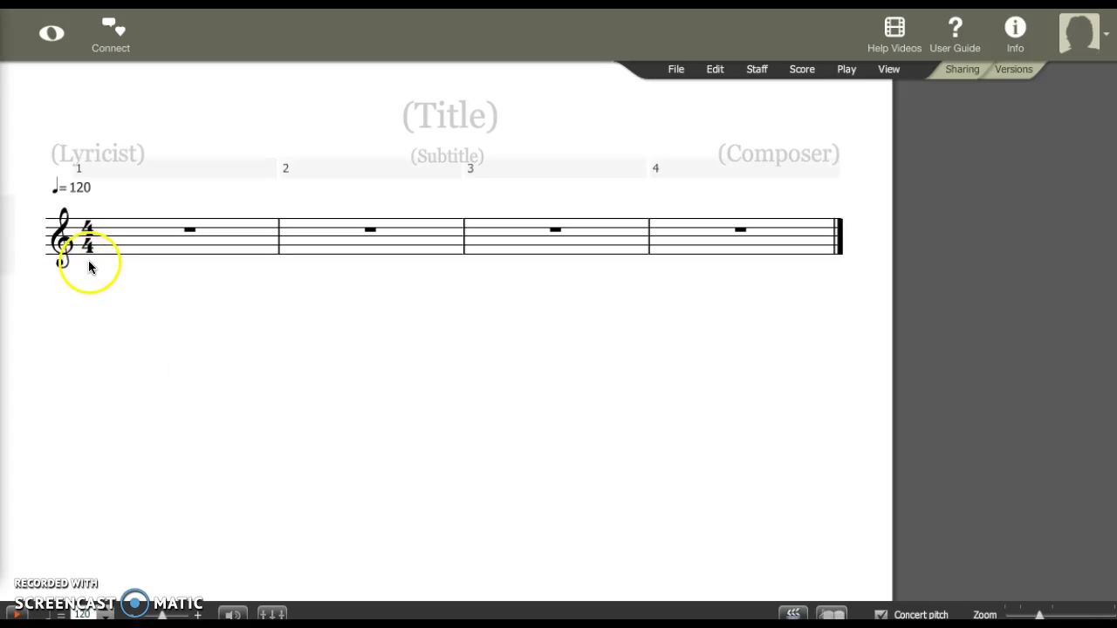
{"action": "left_click", "coordinate": [132, 243]}
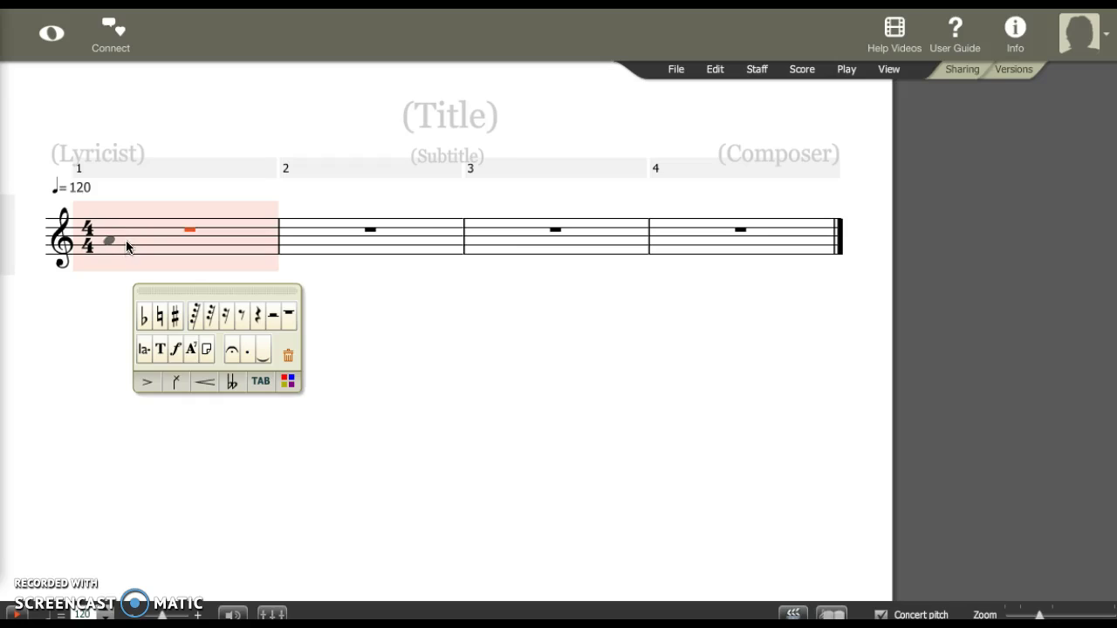
{"action": "left_click", "coordinate": [126, 245]}
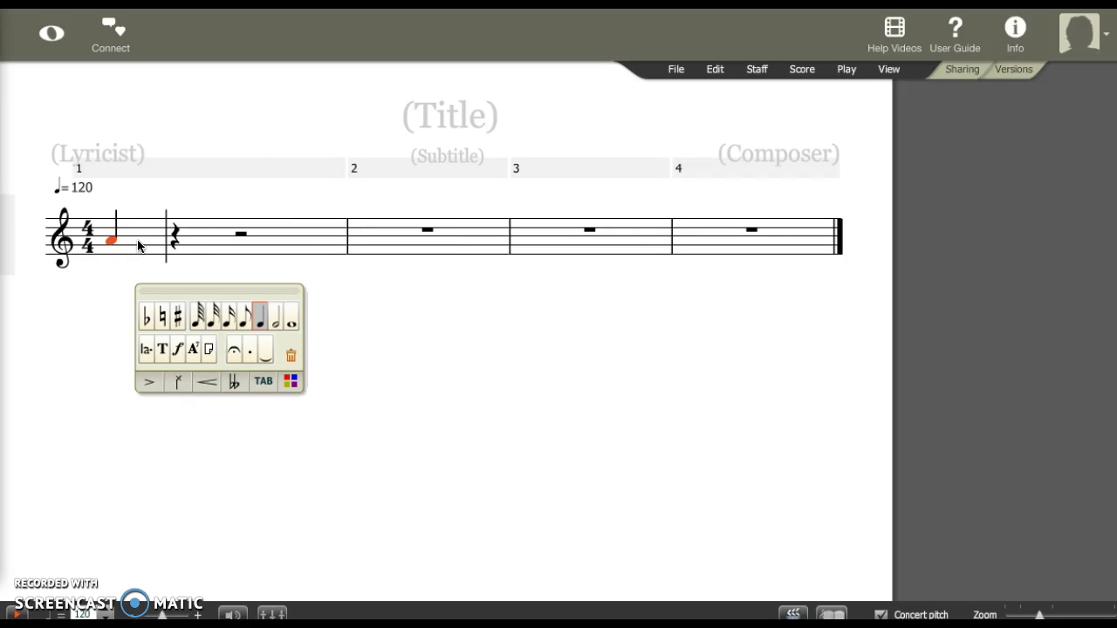
{"action": "key", "text": "a"}
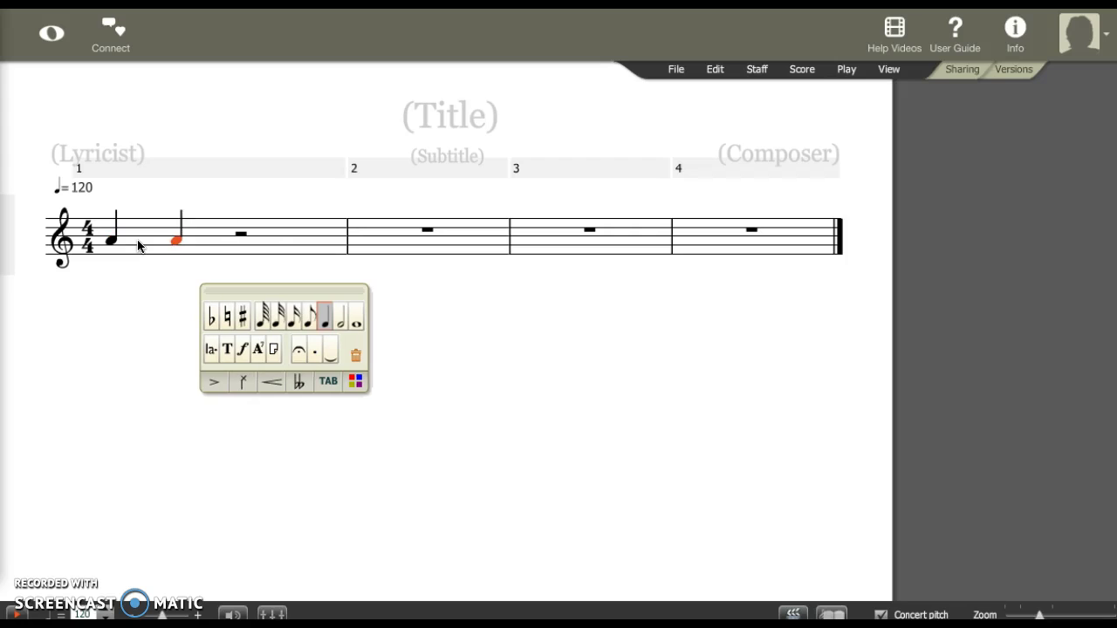
{"action": "left_click", "coordinate": [114, 237]}
{"action": "key", "text": "BackSpace"}
{"action": "key", "text": "BackSpace"}
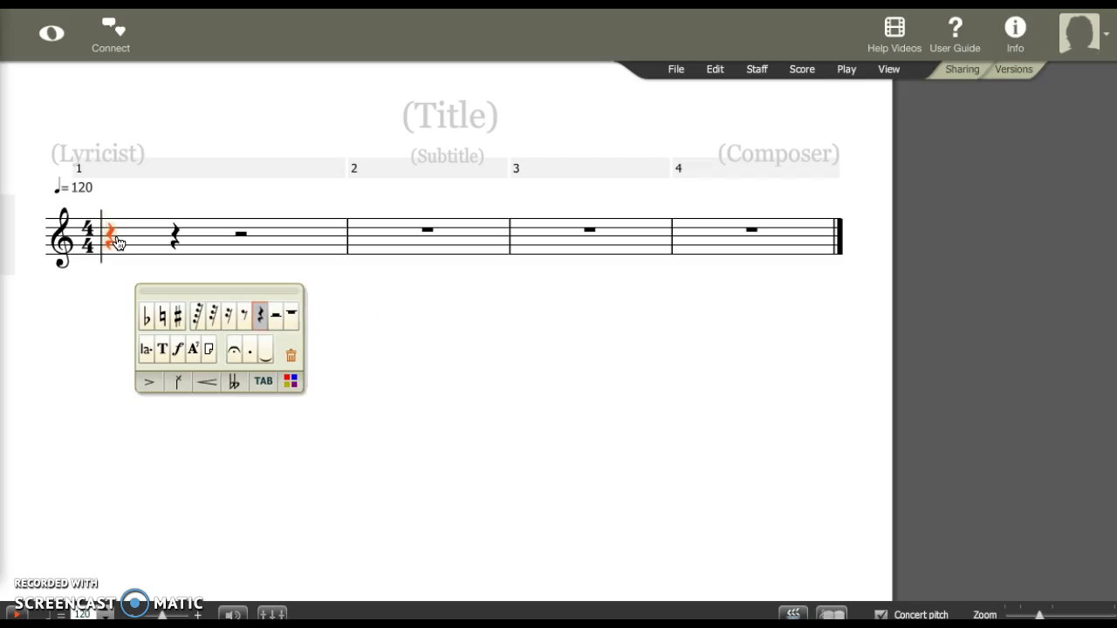
{"action": "left_click", "coordinate": [123, 245]}
{"action": "left_click", "coordinate": [124, 247]}
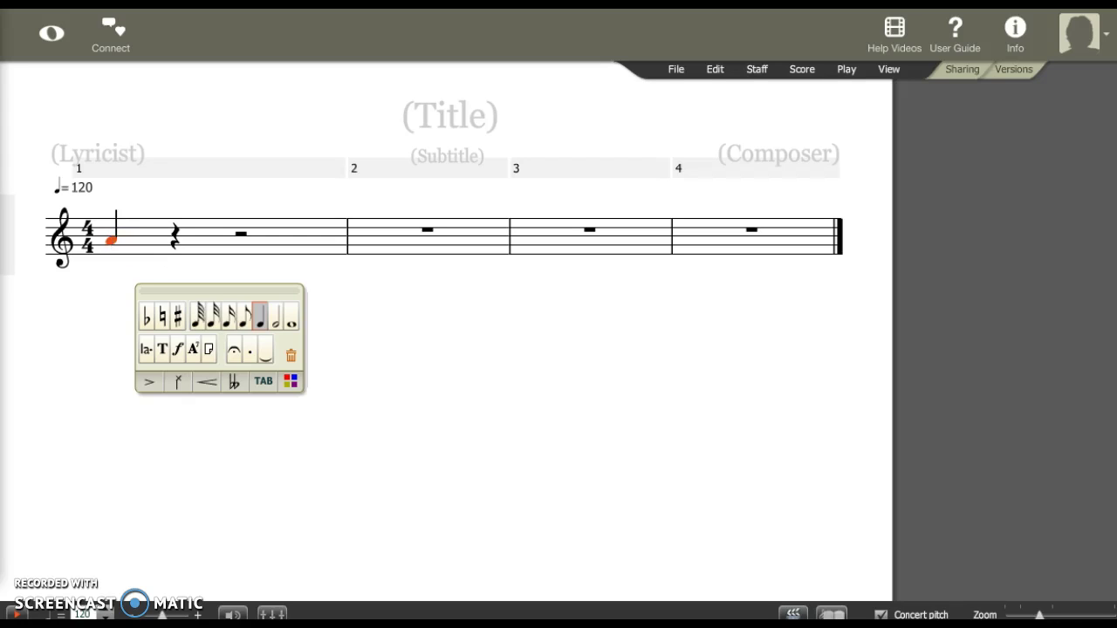
Enter quarter notes B, C, D, E, F, G, A, B, C, D, E, F, G up into measure 4
{"action": "key", "text": "b"}
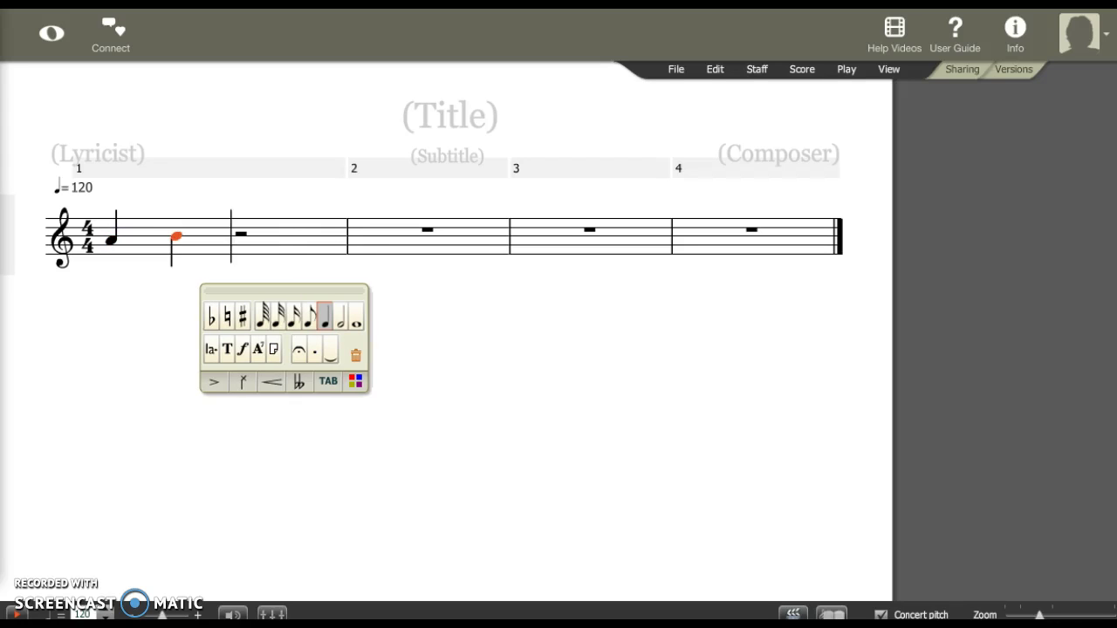
{"action": "key", "text": "c"}
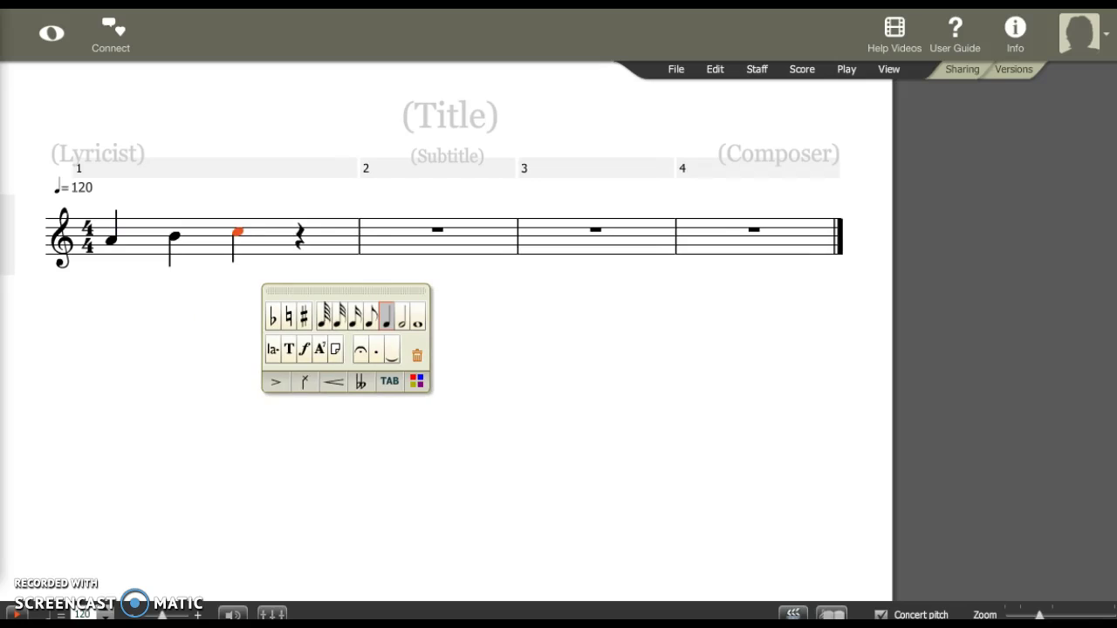
{"action": "key", "text": "d"}
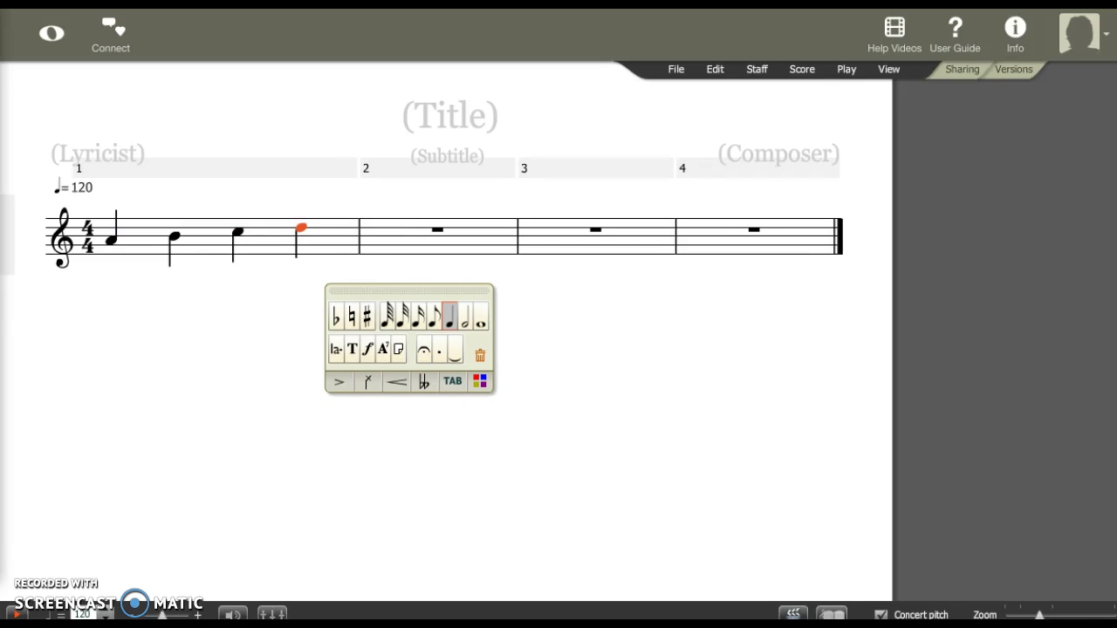
{"action": "key", "text": "e"}
{"action": "key", "text": "f"}
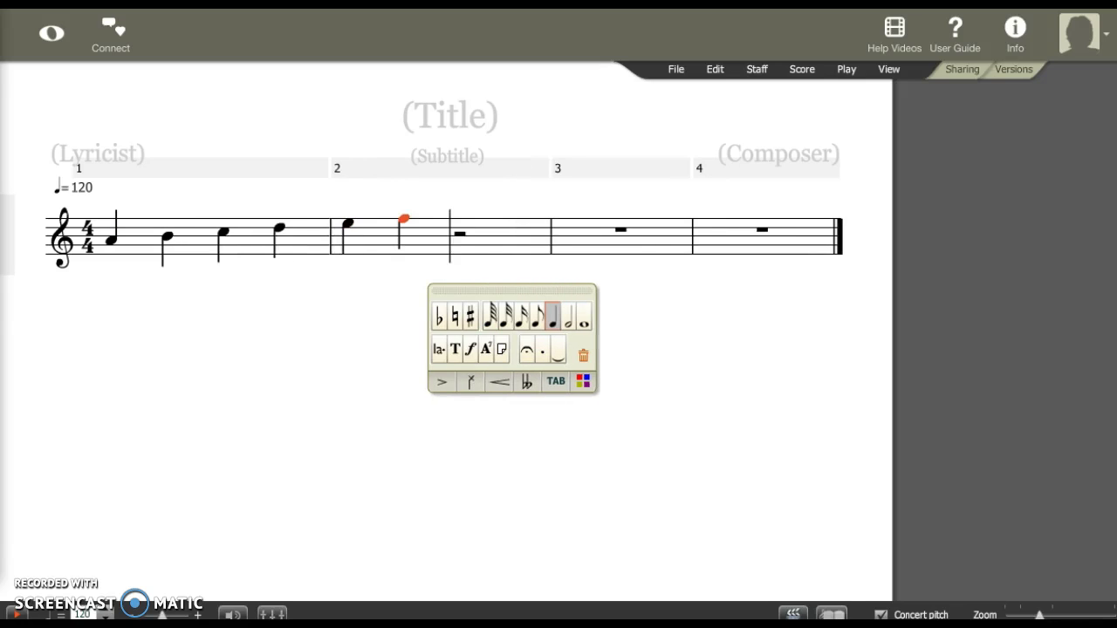
{"action": "key", "text": "g"}
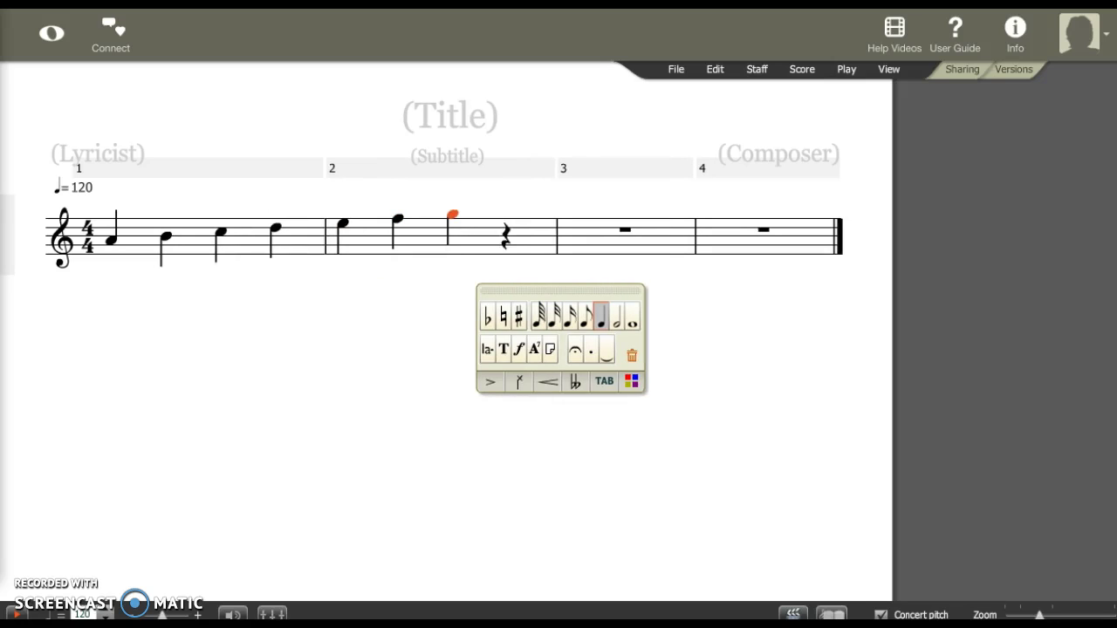
{"action": "key", "text": "a"}
{"action": "key", "text": "b"}
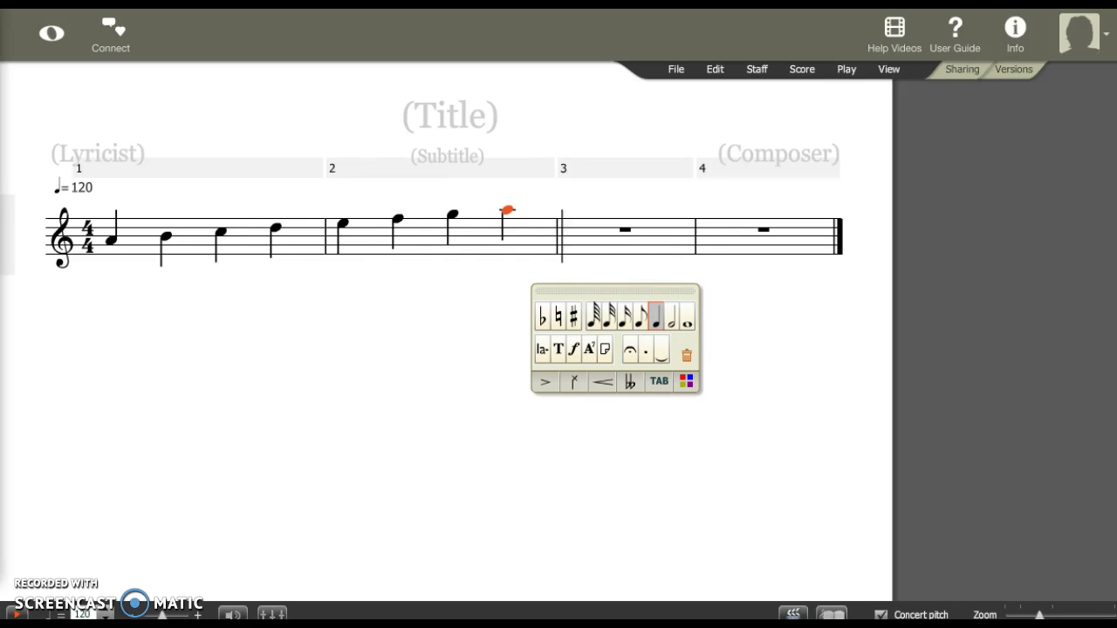
{"action": "key", "text": "c"}
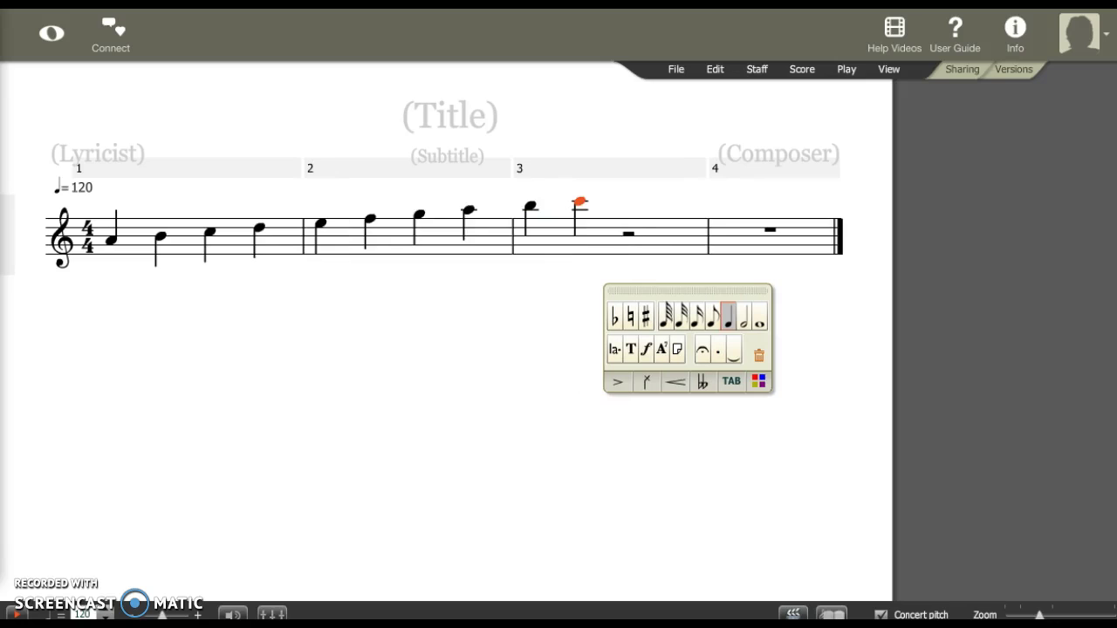
{"action": "key", "text": "d"}
{"action": "key", "text": "e"}
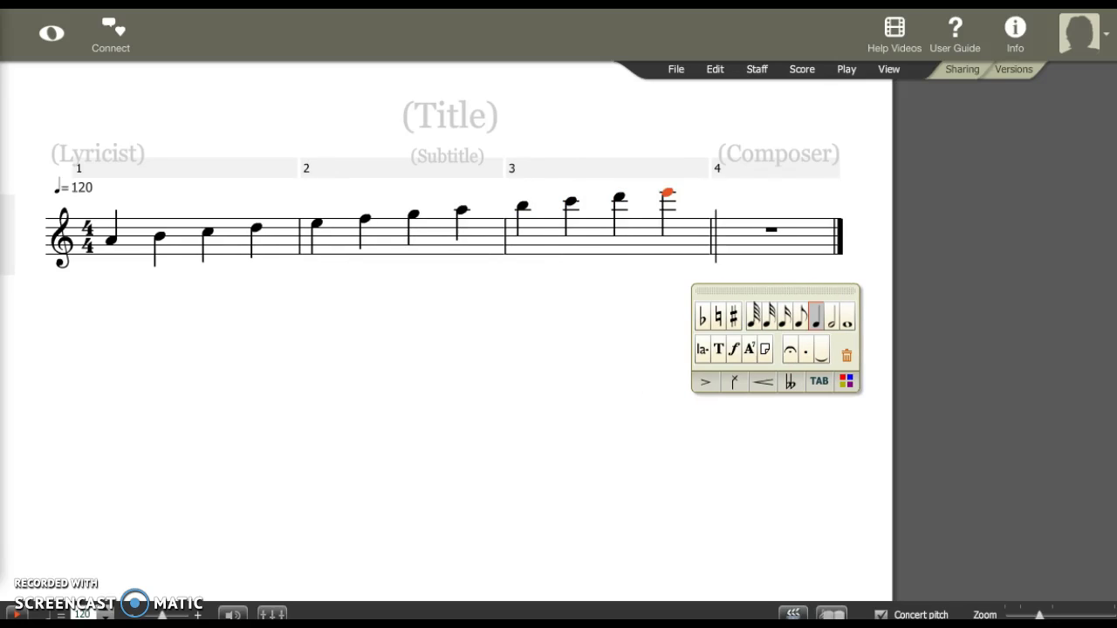
{"action": "key", "text": "f"}
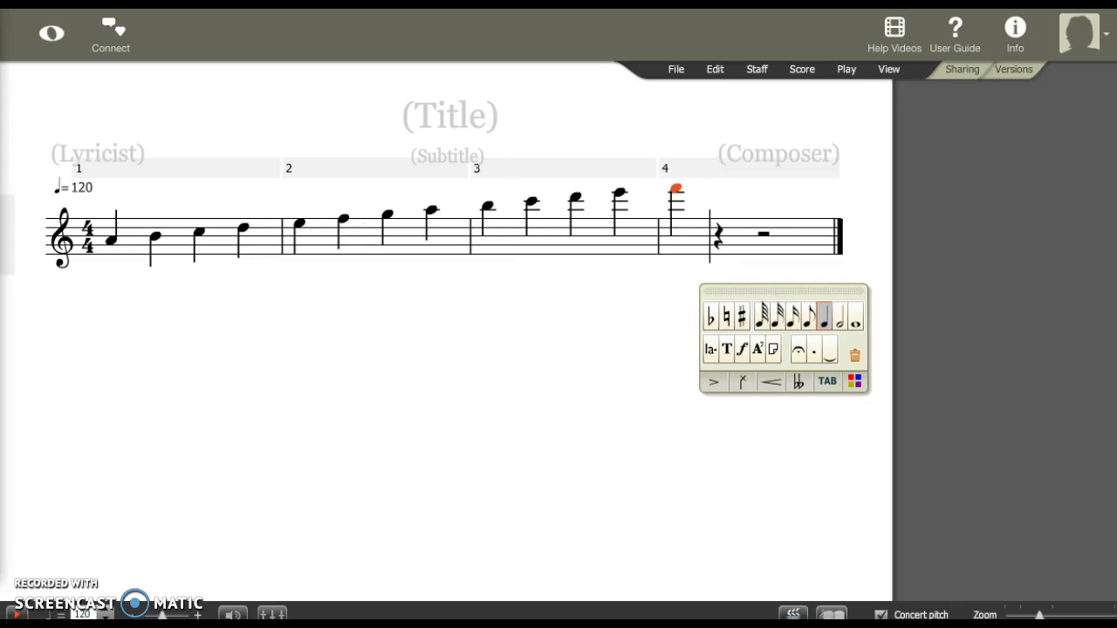
{"action": "key", "text": "g"}
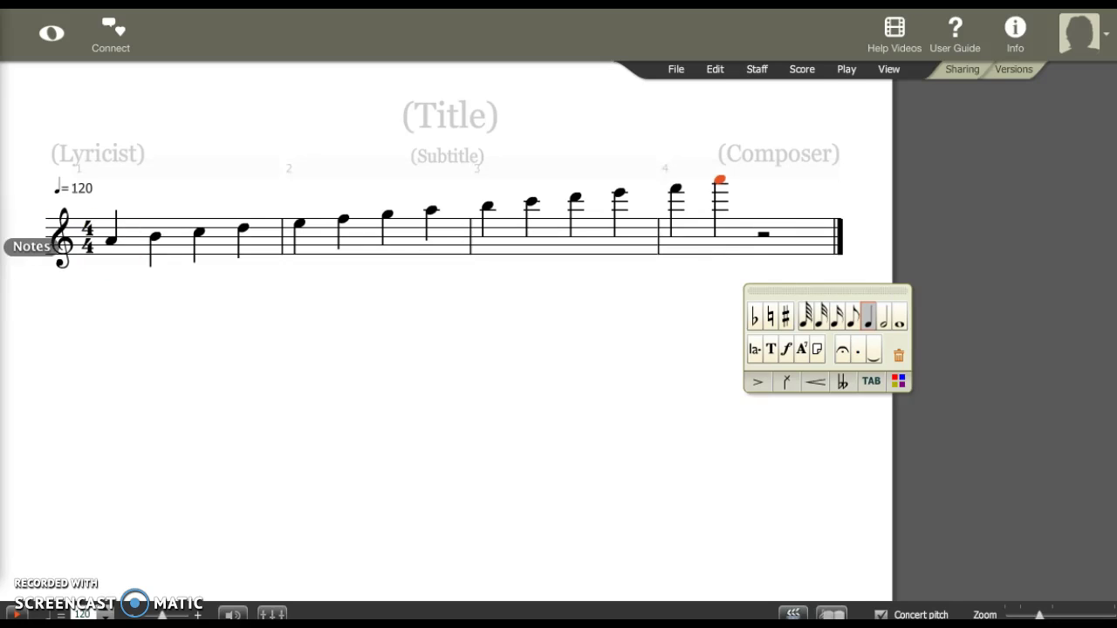
Select each scale note in turn from measure 1's A to measure 4's second high note
{"action": "left_click", "coordinate": [113, 243]}
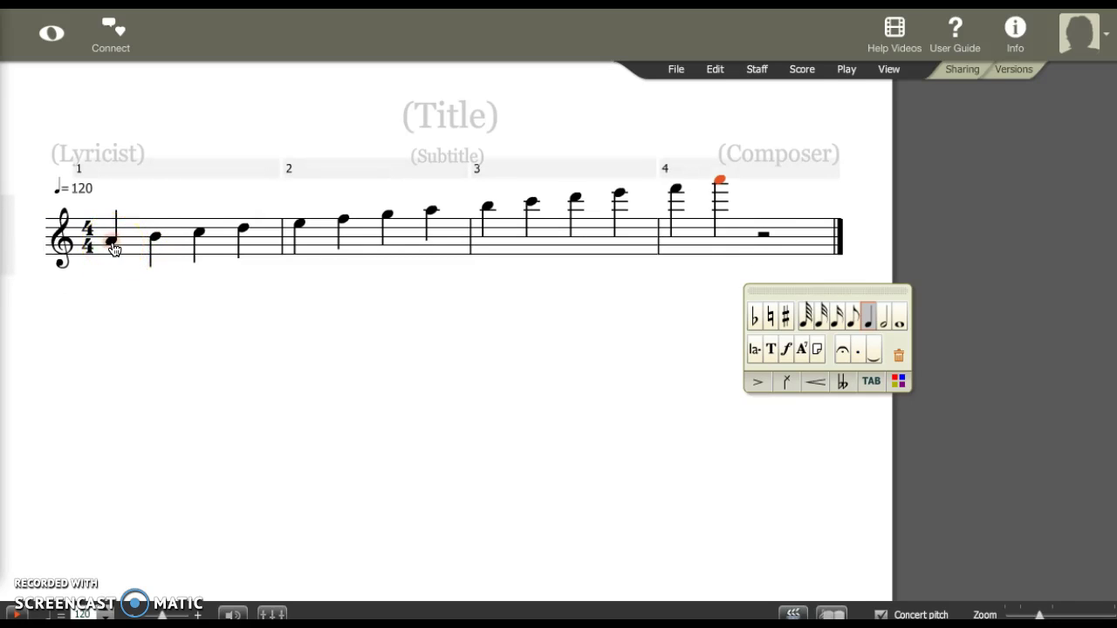
{"action": "left_click", "coordinate": [154, 240]}
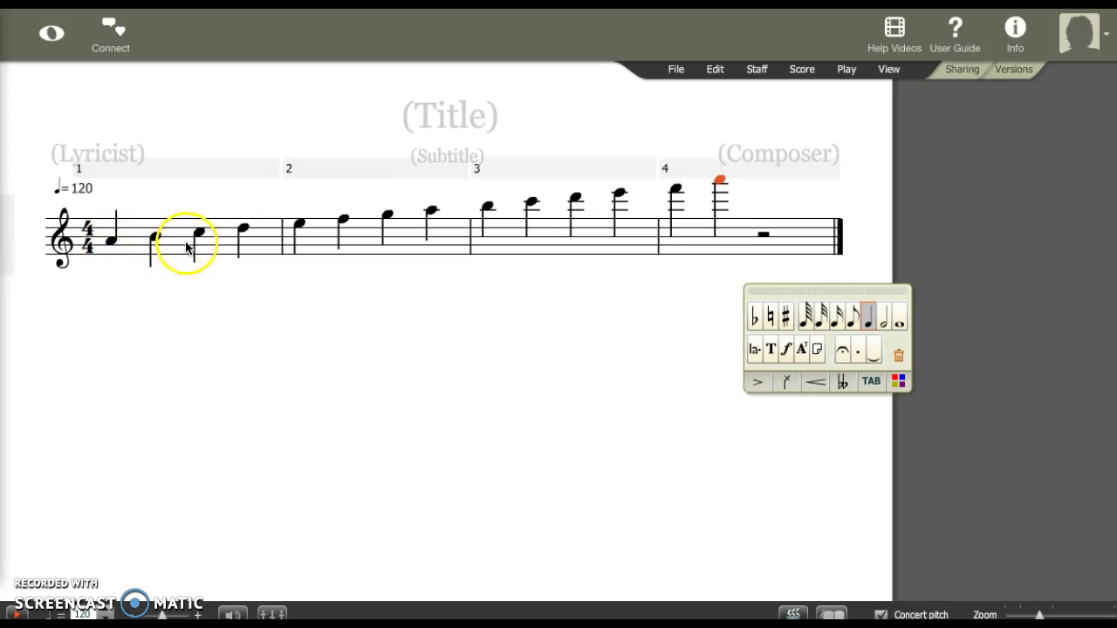
{"action": "left_click", "coordinate": [199, 242]}
{"action": "left_click", "coordinate": [243, 230]}
{"action": "left_click", "coordinate": [297, 226]}
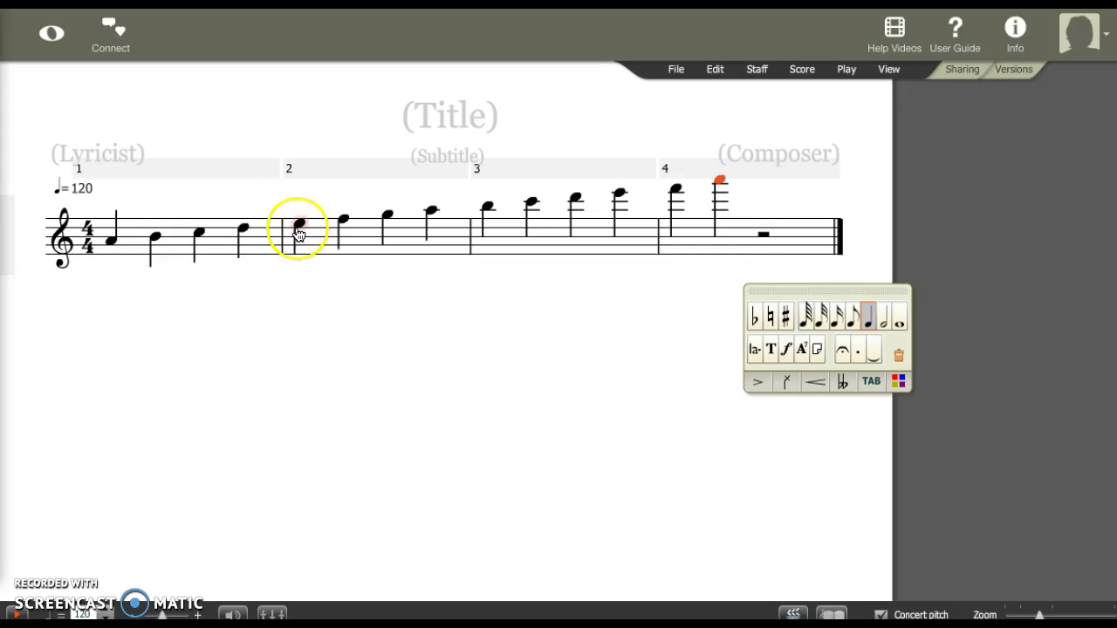
{"action": "left_click", "coordinate": [337, 224]}
{"action": "left_click", "coordinate": [385, 216]}
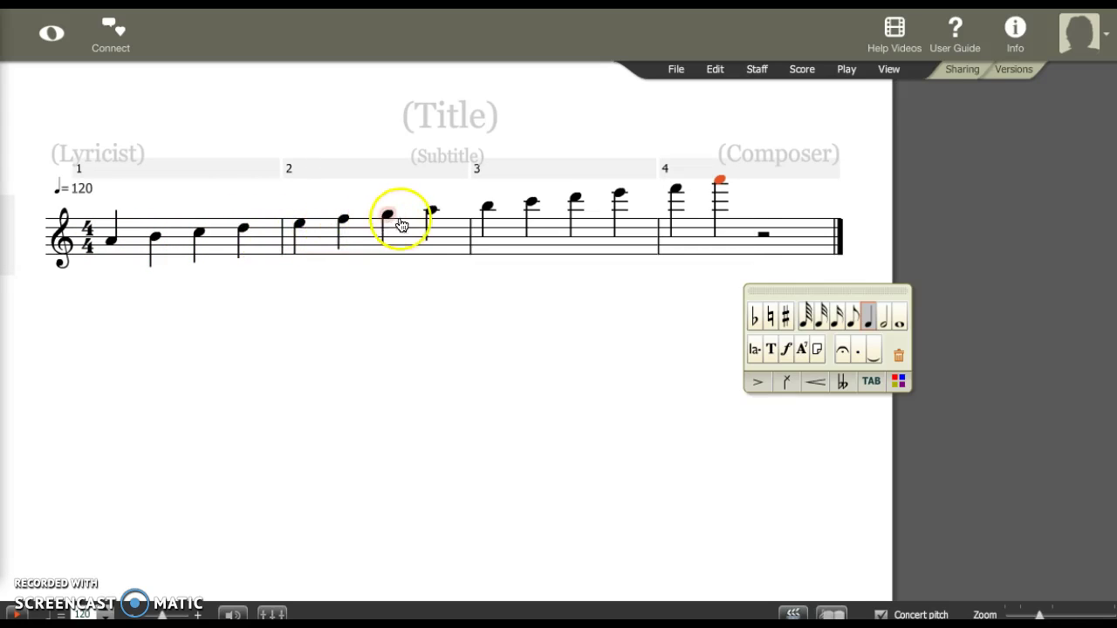
{"action": "left_click", "coordinate": [432, 214]}
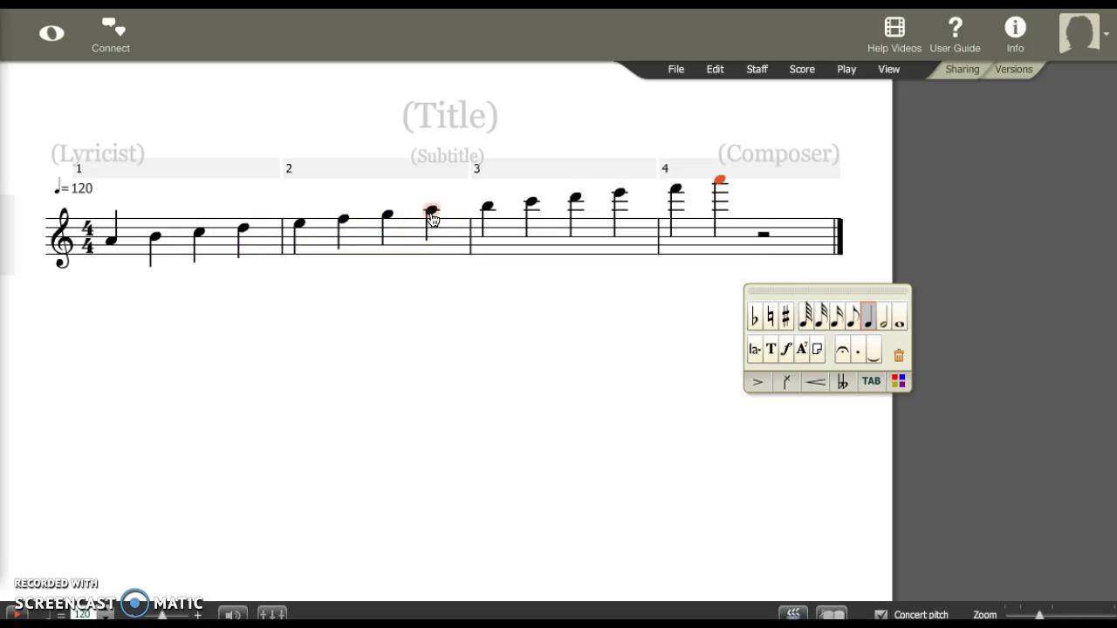
{"action": "left_click", "coordinate": [487, 207]}
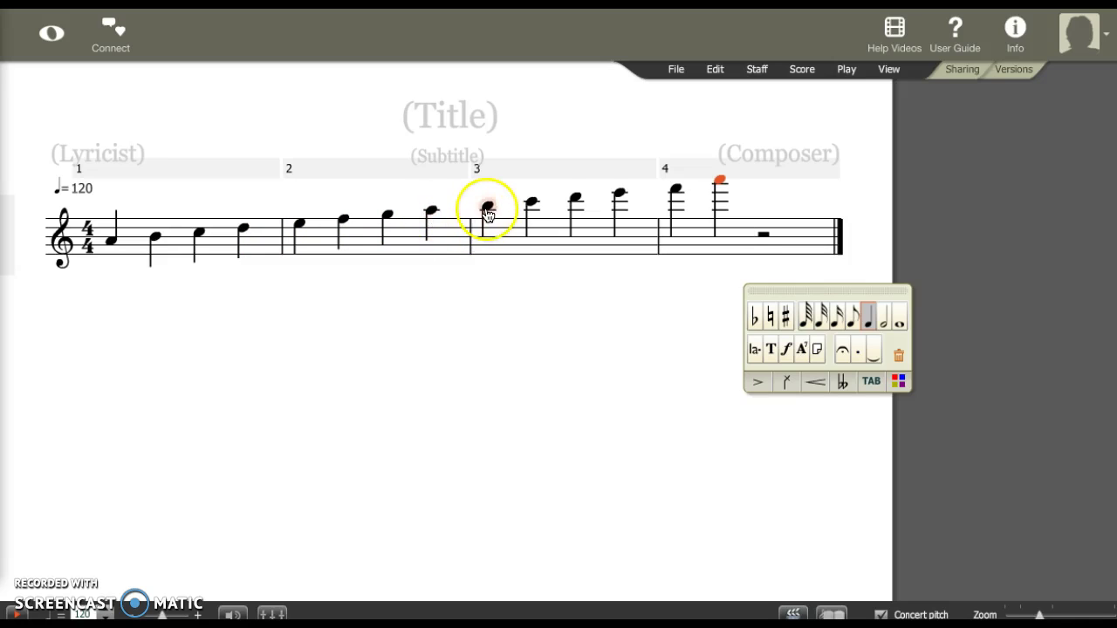
{"action": "left_click", "coordinate": [529, 207]}
{"action": "left_click", "coordinate": [576, 202]}
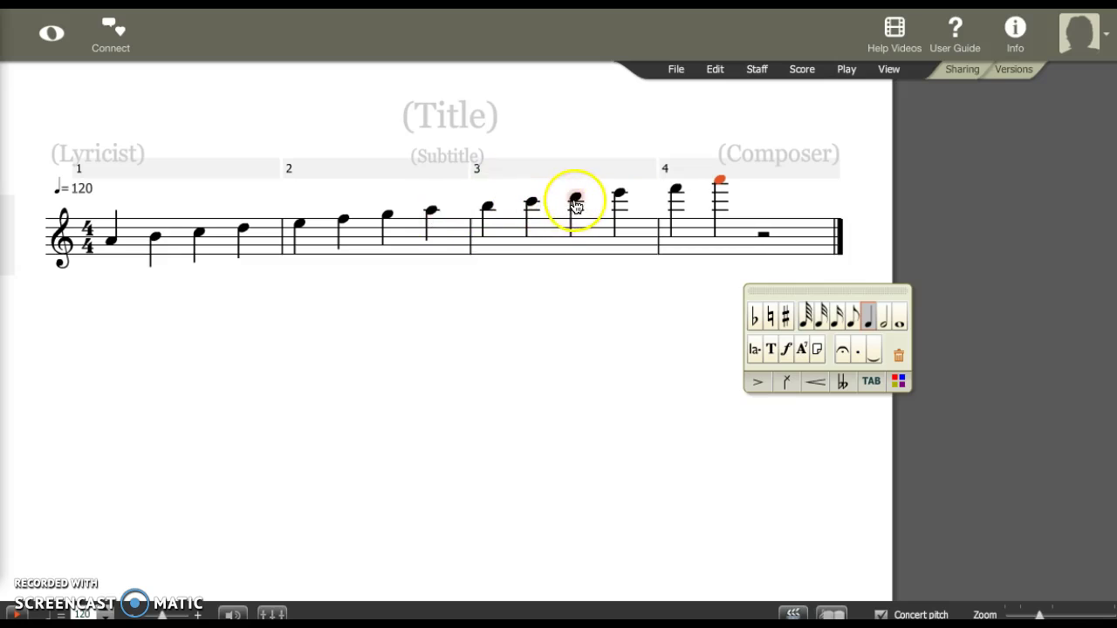
{"action": "left_click", "coordinate": [620, 198]}
{"action": "left_click", "coordinate": [673, 192]}
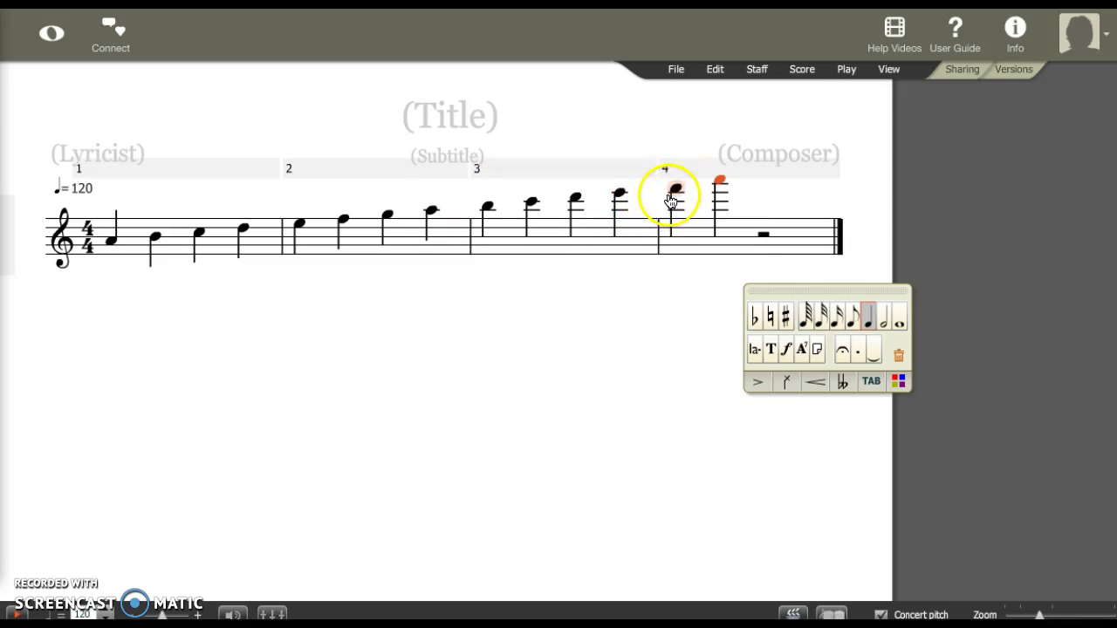
{"action": "left_click", "coordinate": [720, 186]}
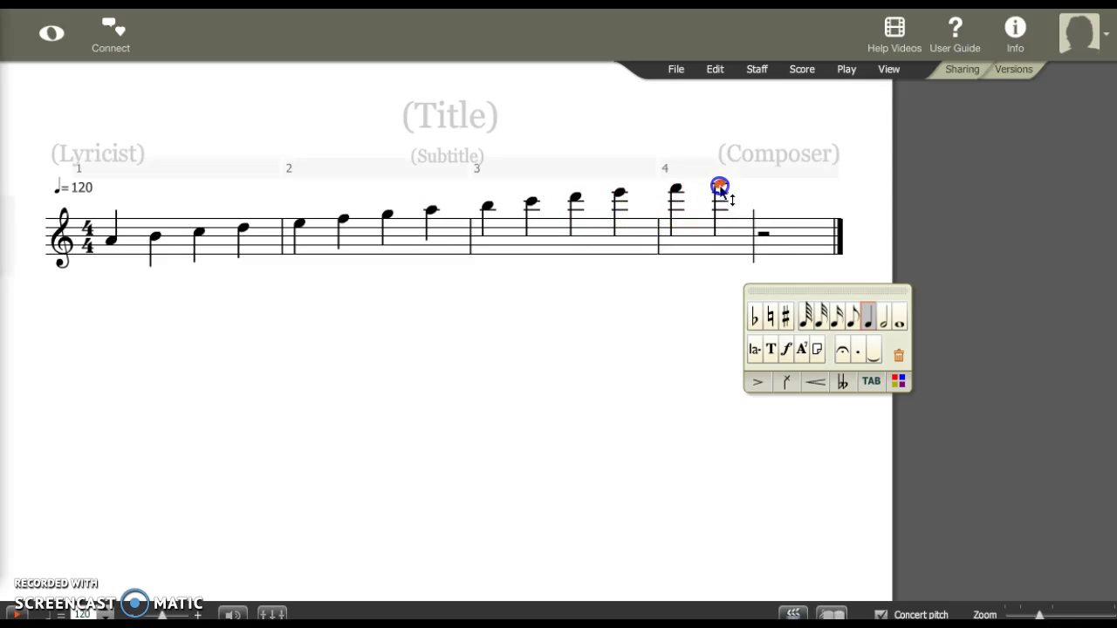
Place a high quarter note on beat 3 of measure 4, leaving a closing quarter rest
{"action": "left_click", "coordinate": [749, 189]}
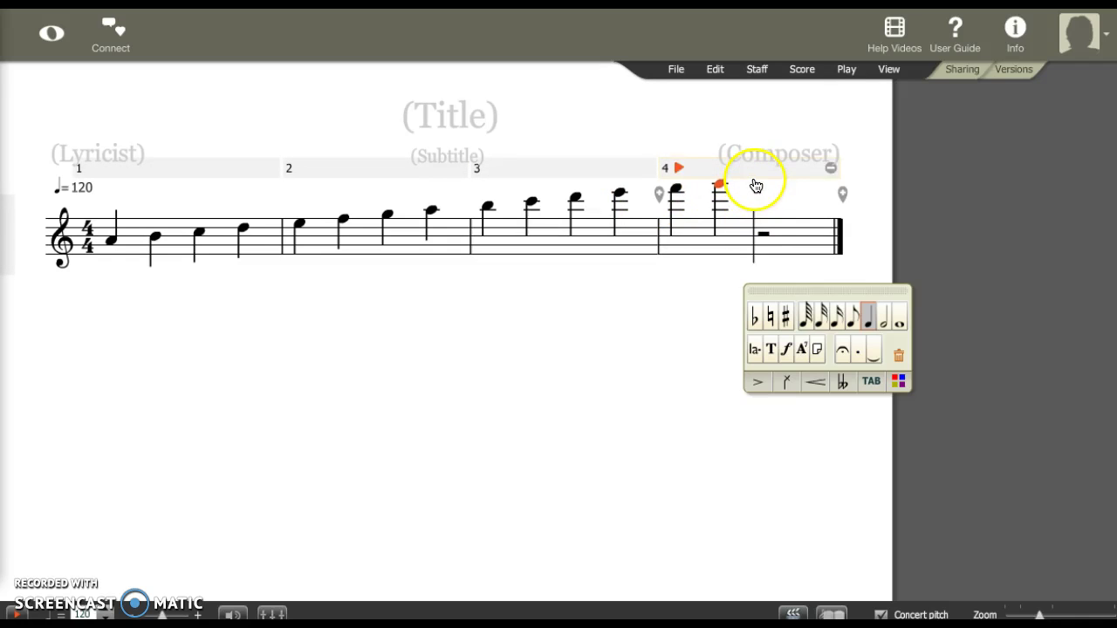
{"action": "left_click", "coordinate": [755, 181]}
{"action": "left_click", "coordinate": [756, 182]}
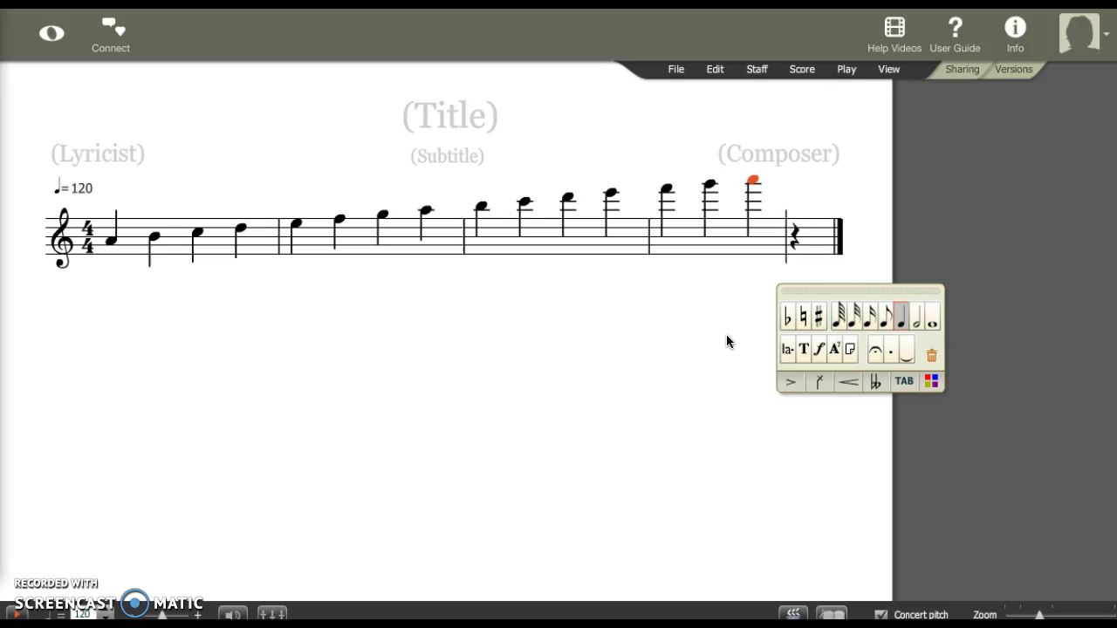
Clear the old scale and enter A, D, C, E as measure 1's quarter notes
{"action": "key", "text": "BackSpace"}
{"action": "key", "text": "BackSpace"}
{"action": "key", "text": "BackSpace"}
{"action": "key", "text": "BackSpace"}
{"action": "key", "text": "BackSpace"}
{"action": "key", "text": "BackSpace"}
{"action": "key", "text": "BackSpace"}
{"action": "key", "text": "BackSpace"}
{"action": "key", "text": "BackSpace"}
{"action": "key", "text": "BackSpace"}
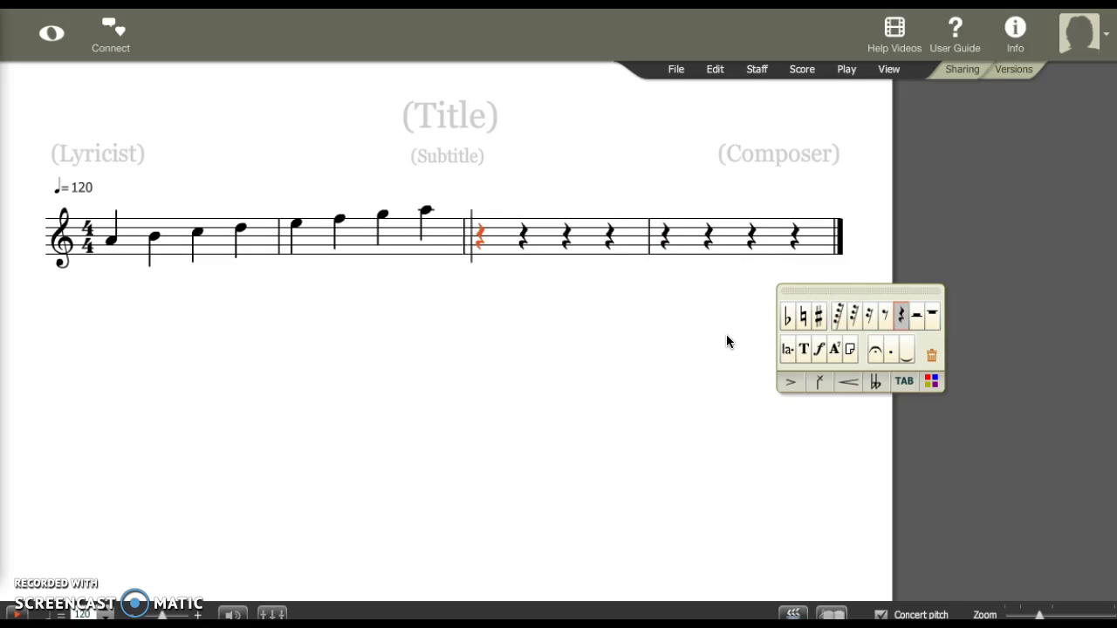
{"action": "key", "text": "BackSpace"}
{"action": "key", "text": "BackSpace"}
{"action": "key", "text": "BackSpace"}
{"action": "key", "text": "BackSpace"}
{"action": "key", "text": "BackSpace"}
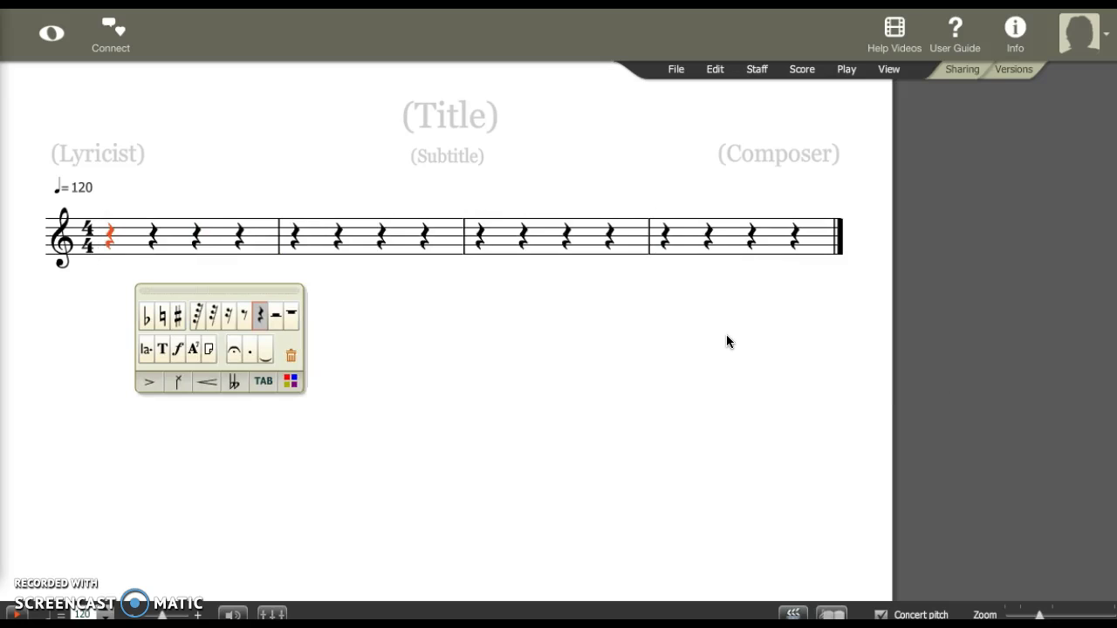
{"action": "left_click", "coordinate": [428, 308]}
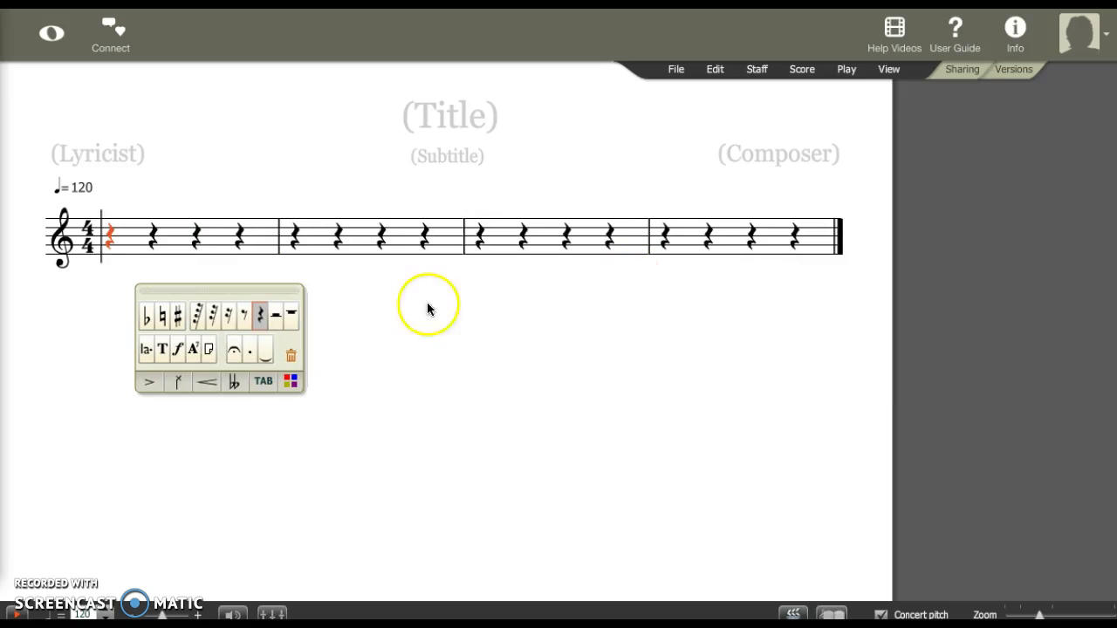
{"action": "left_click", "coordinate": [124, 246]}
{"action": "key", "text": "a"}
{"action": "key", "text": "d"}
{"action": "key", "text": "c"}
{"action": "key", "text": "e"}
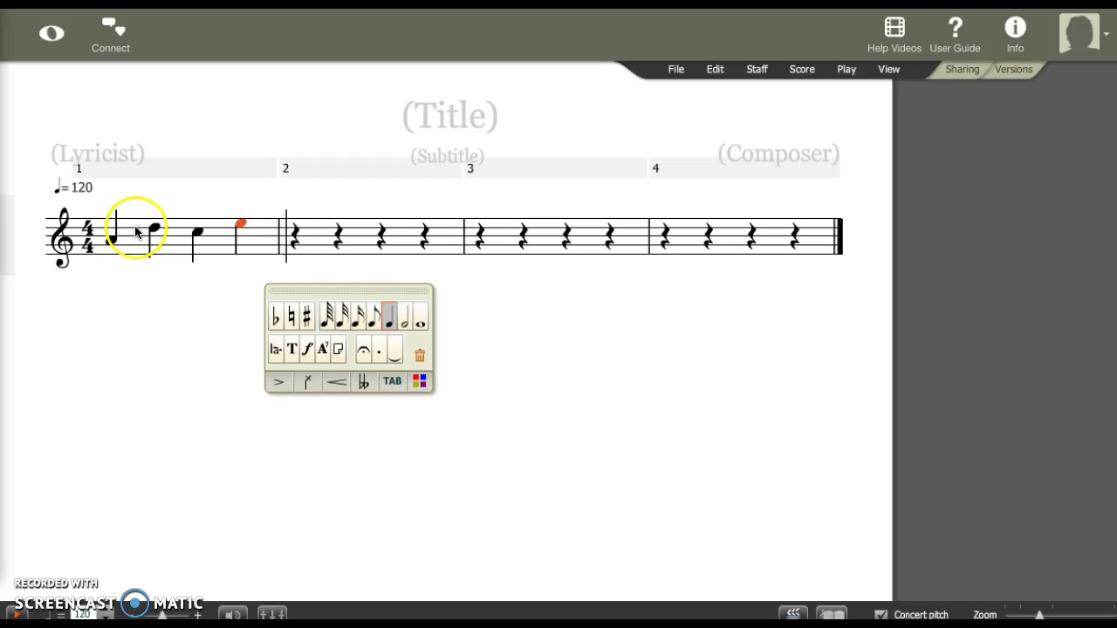
Fill measure 2 with quarter notes, adjusting its first pitch, and add a low note opening measure 3
{"action": "left_click", "coordinate": [294, 214]}
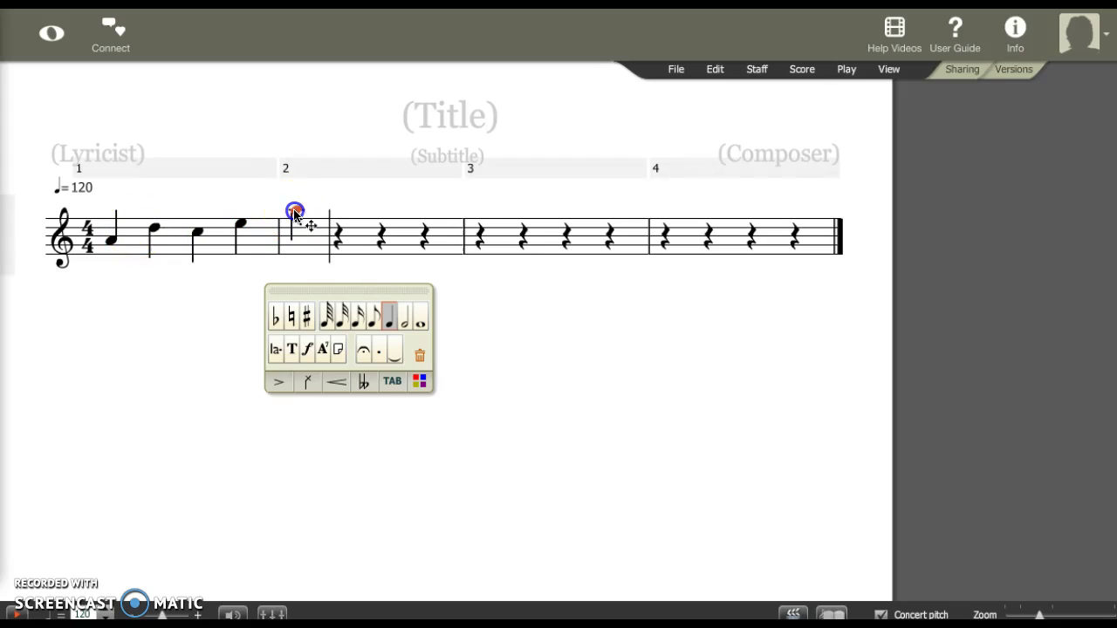
{"action": "left_click", "coordinate": [299, 214]}
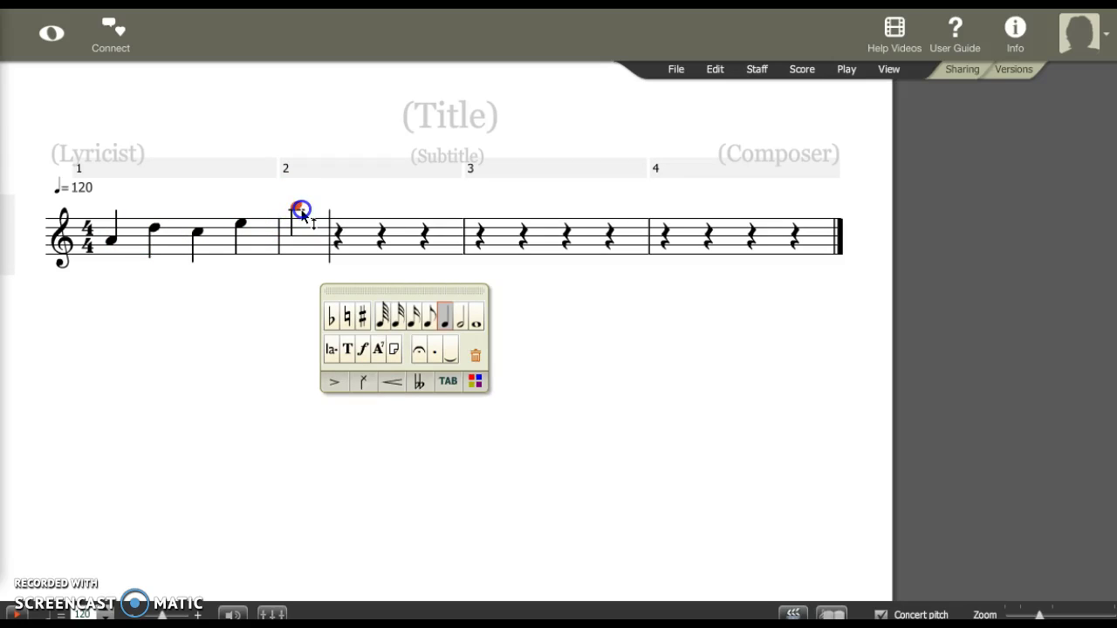
{"action": "left_click_drag", "start_coordinate": [298, 246], "coordinate": [299, 238]}
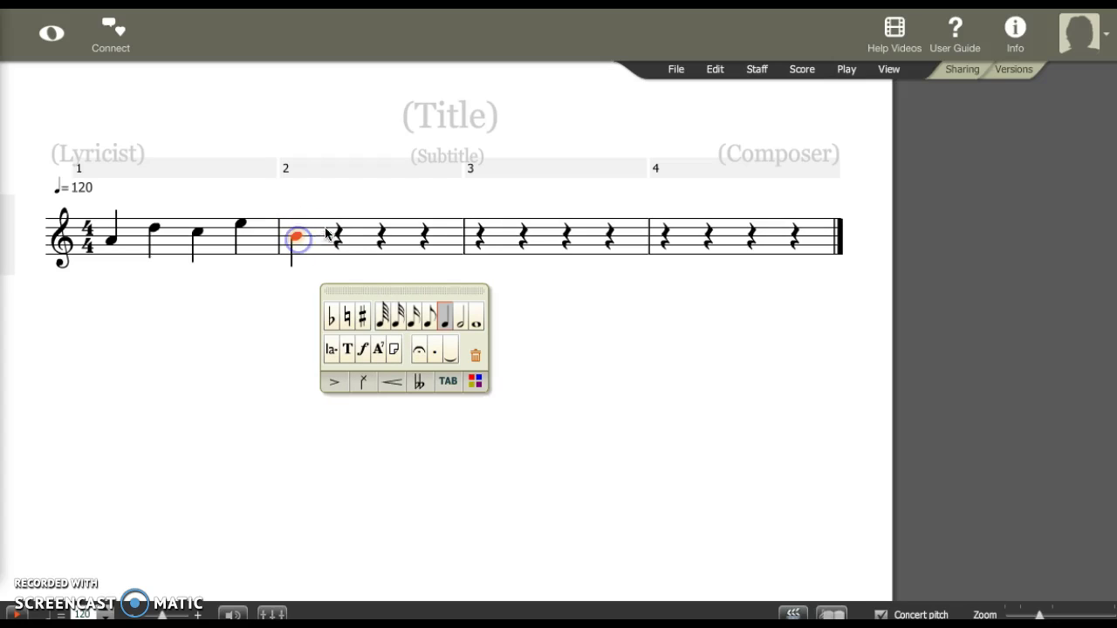
{"action": "left_click", "coordinate": [346, 227]}
{"action": "left_click", "coordinate": [377, 247]}
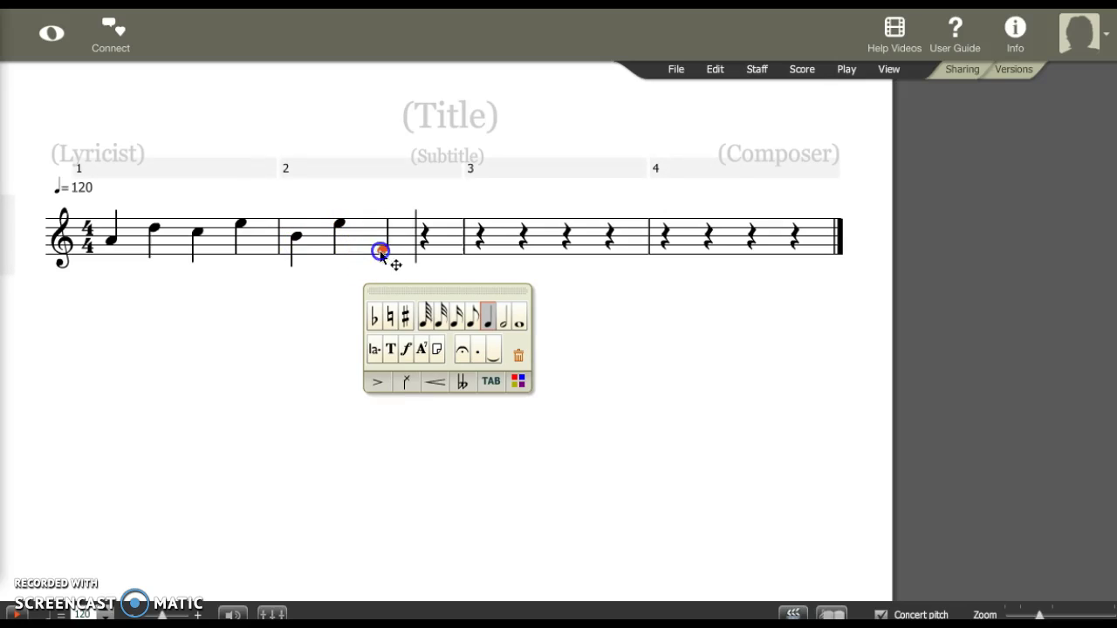
{"action": "left_click", "coordinate": [427, 230]}
{"action": "left_click", "coordinate": [484, 251]}
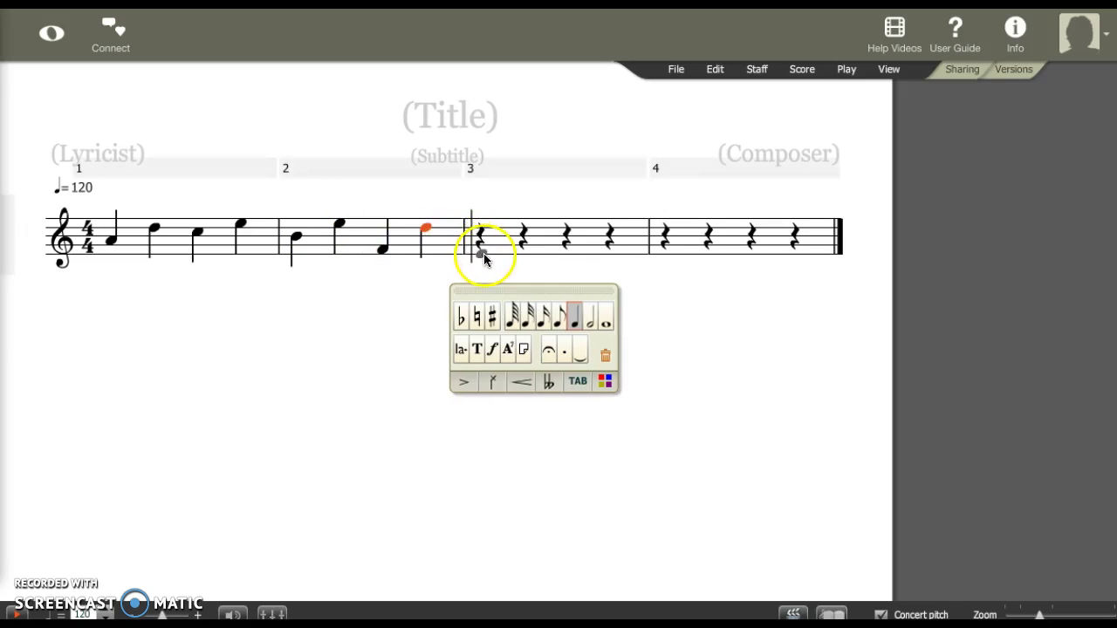
{"action": "left_click", "coordinate": [484, 255]}
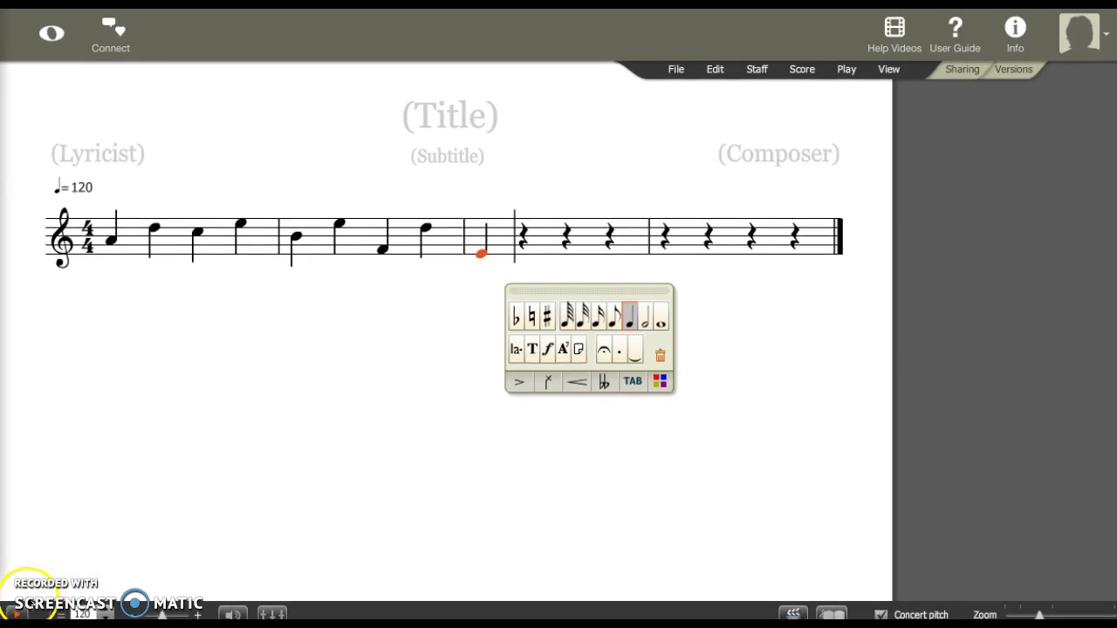
{"action": "left_click", "coordinate": [22, 614]}
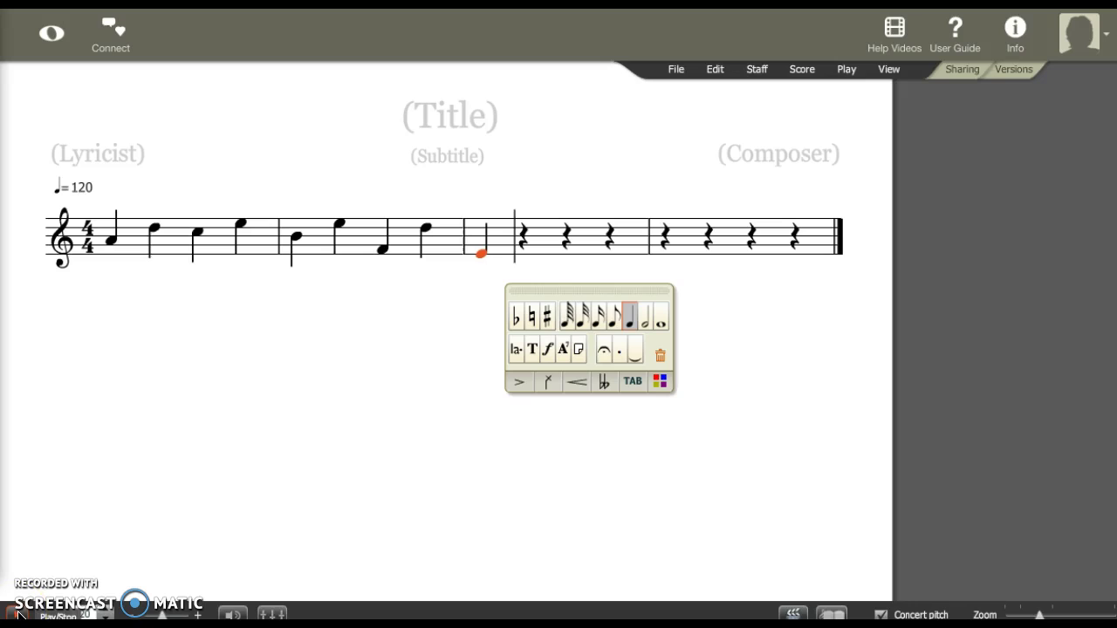
{"action": "left_click", "coordinate": [19, 614]}
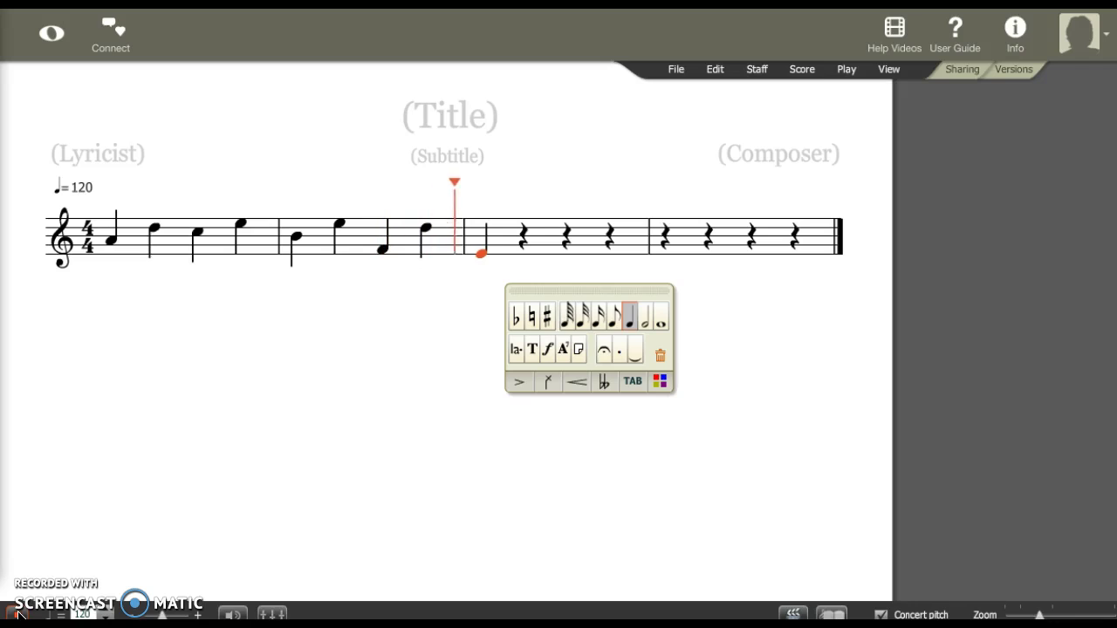
{"action": "left_click", "coordinate": [19, 614]}
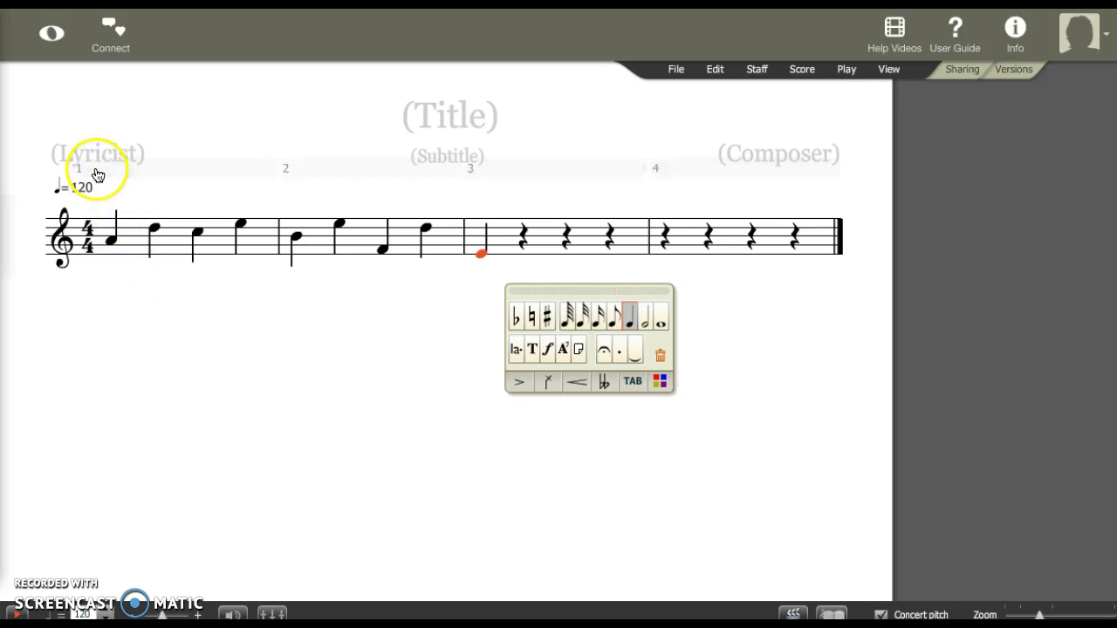
{"action": "mouse_move", "coordinate": [94, 177]}
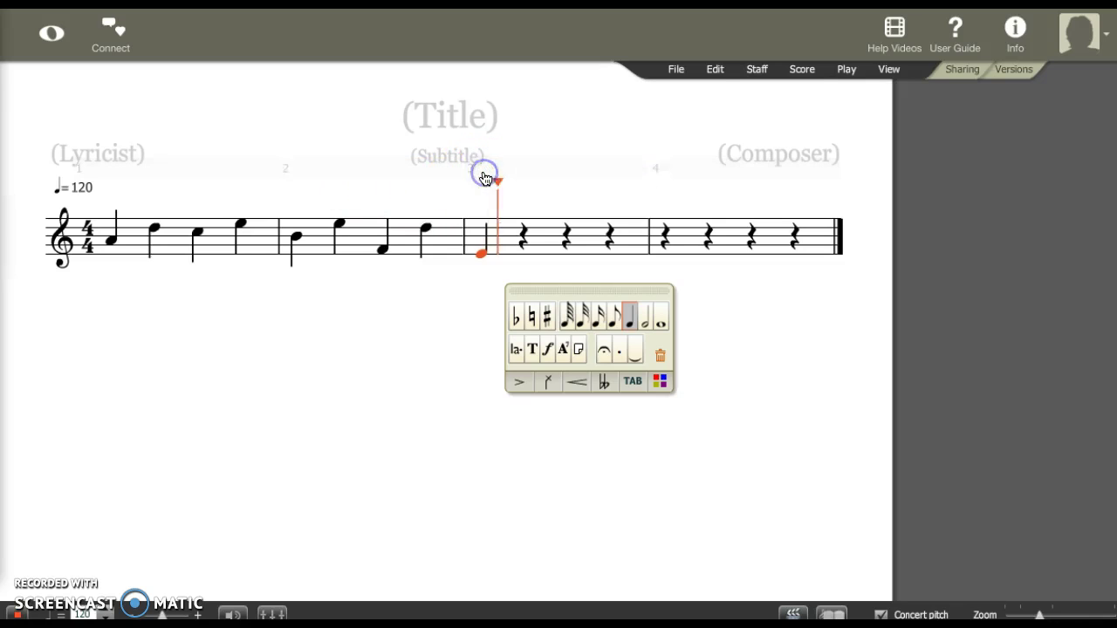
{"action": "left_click", "coordinate": [301, 168]}
{"action": "left_click", "coordinate": [303, 173]}
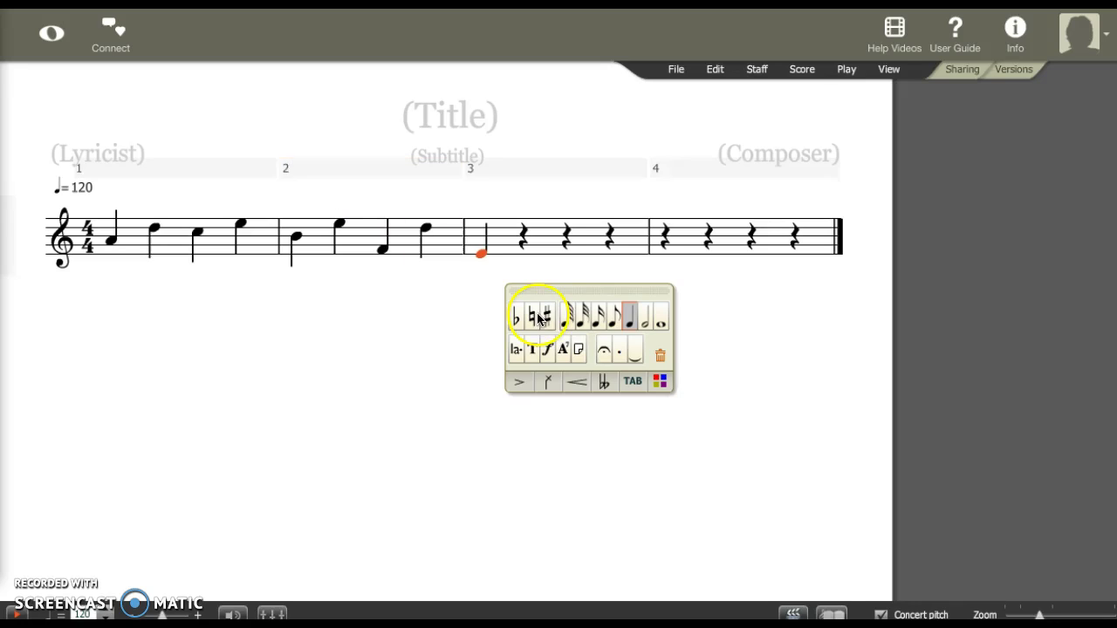
Cycle the measure 3 note through half, quarter, eighth, sixteenth, thirty-second and sixty-fourth durations
{"action": "left_click", "coordinate": [660, 324]}
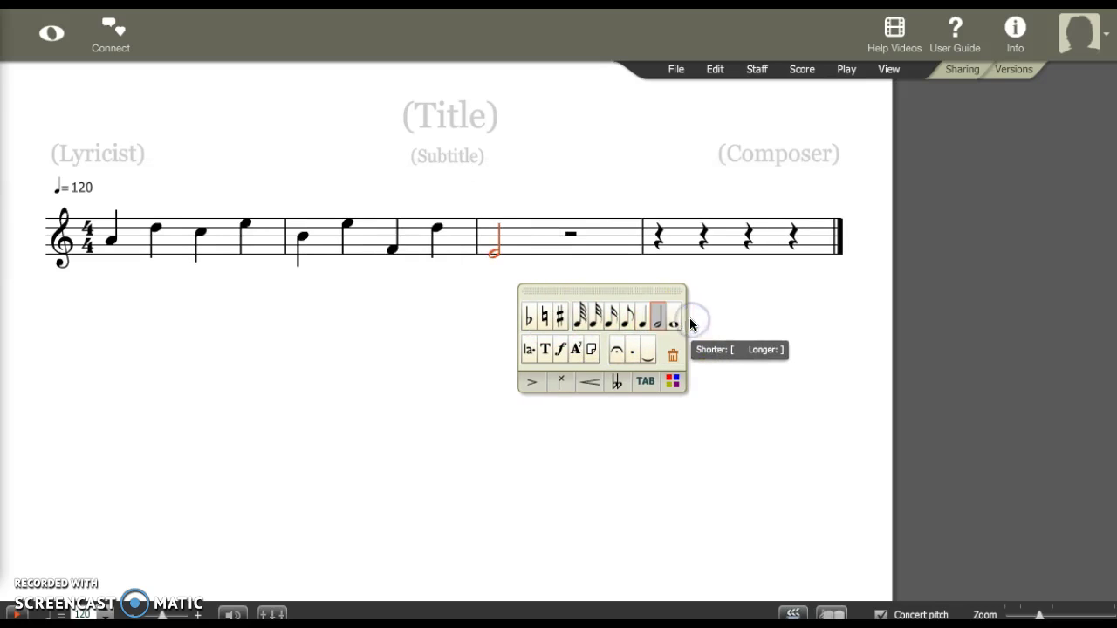
{"action": "left_click", "coordinate": [640, 321]}
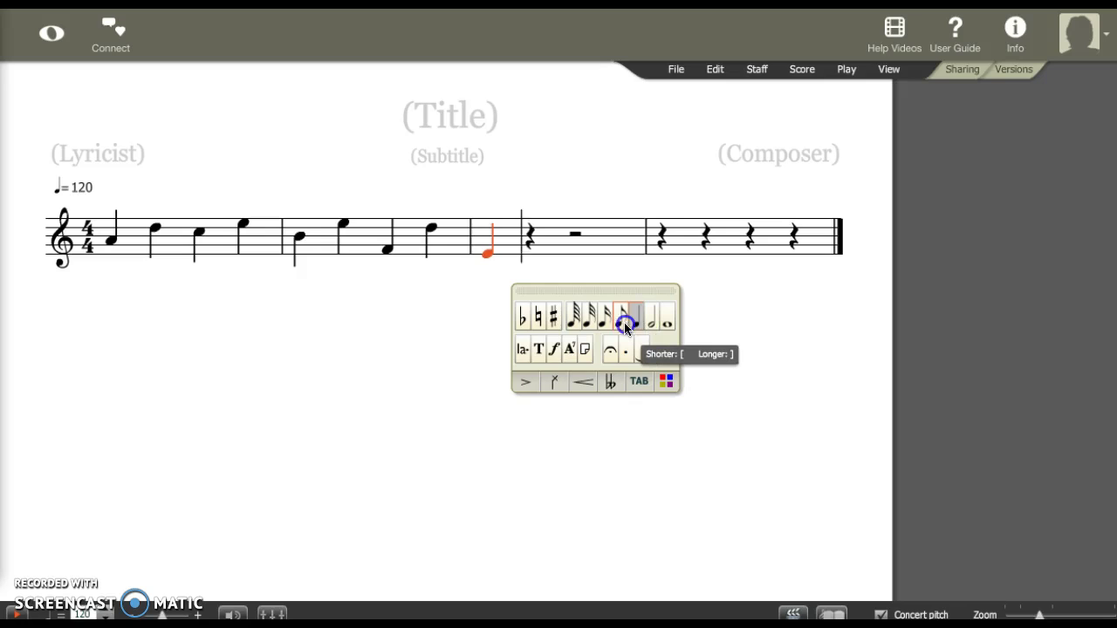
{"action": "left_click", "coordinate": [625, 328]}
{"action": "left_click", "coordinate": [595, 323]}
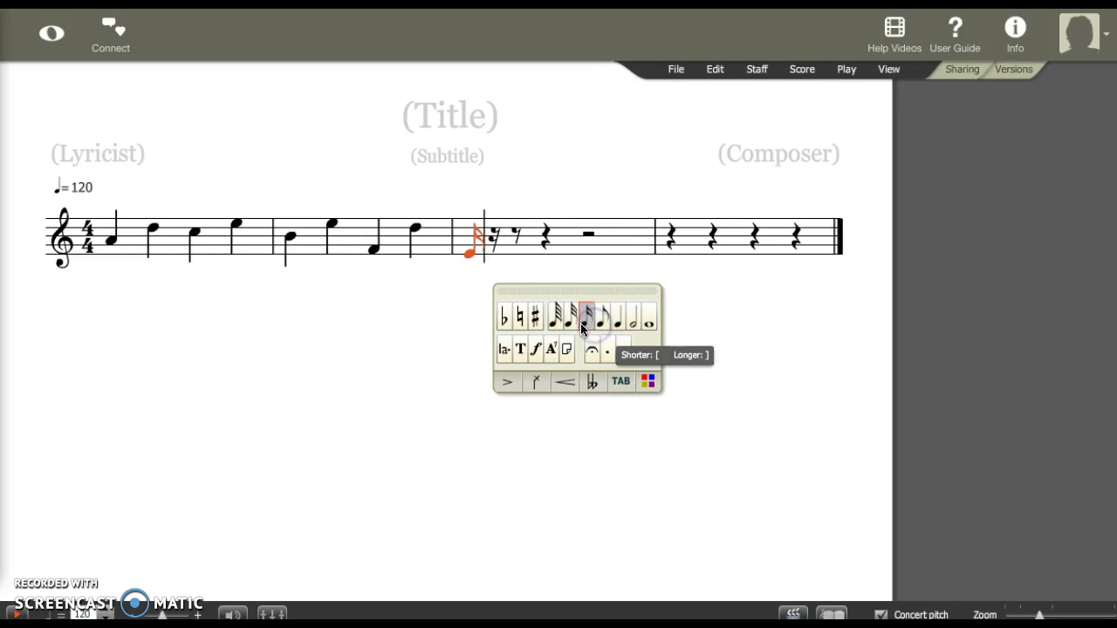
{"action": "left_click", "coordinate": [571, 323]}
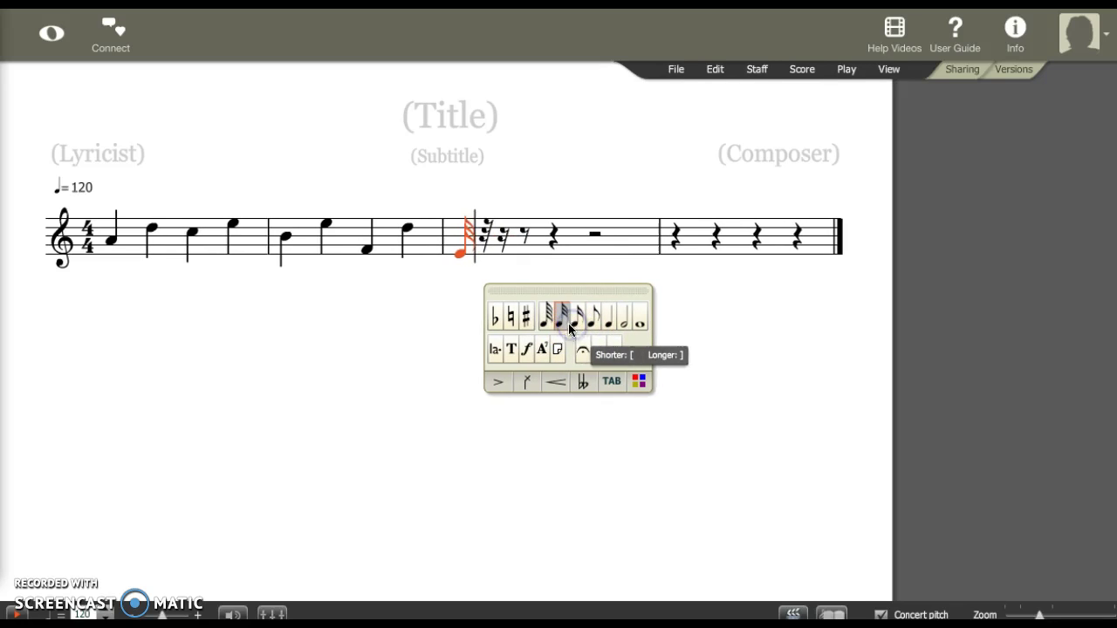
{"action": "left_click", "coordinate": [547, 322]}
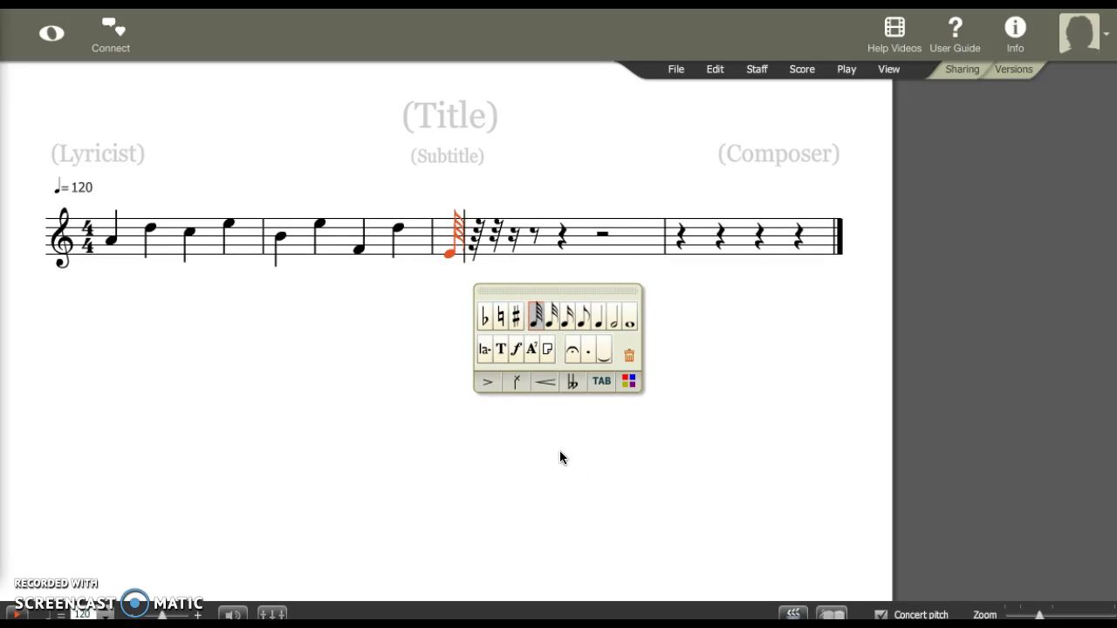
Make it a half note and try sharp and natural before settling on flat, giving E-flat
{"action": "left_click", "coordinate": [617, 320]}
{"action": "left_click", "coordinate": [560, 321]}
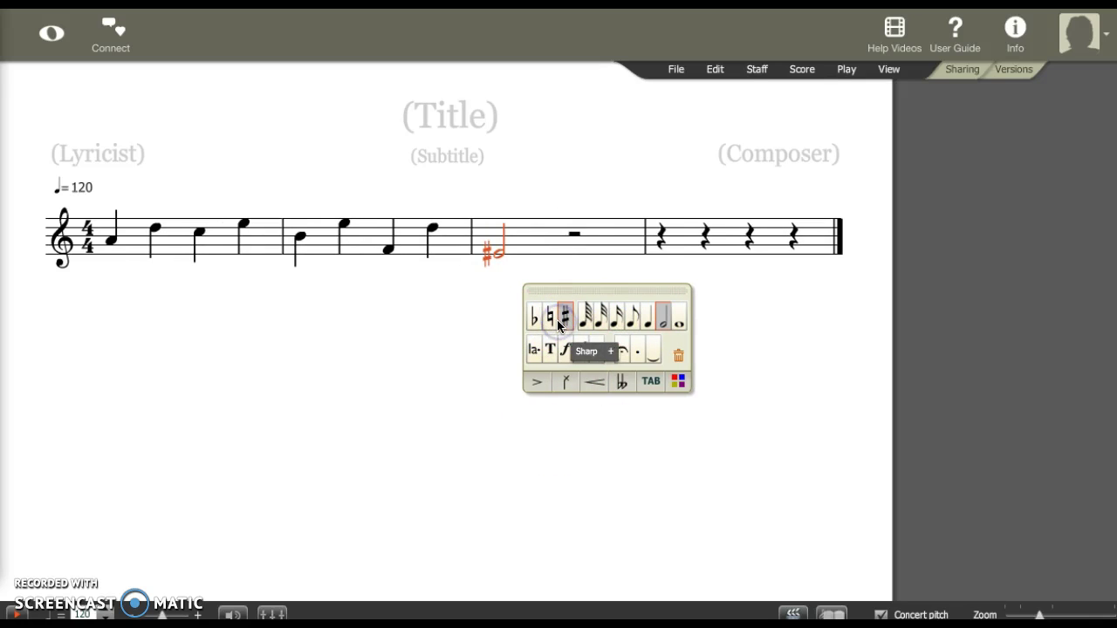
{"action": "left_click", "coordinate": [549, 319]}
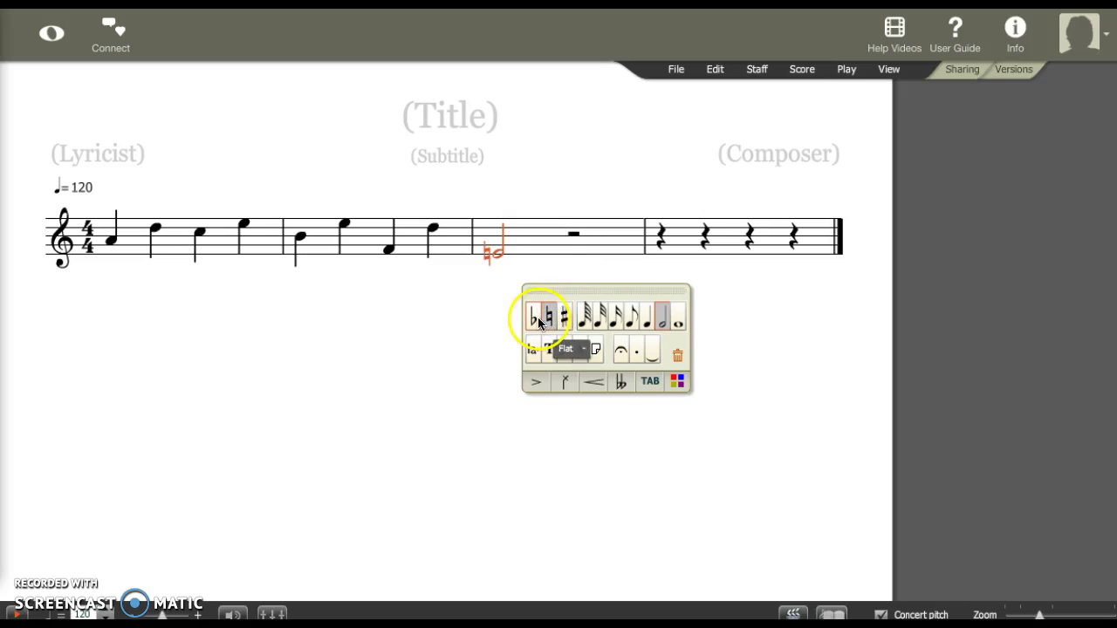
{"action": "left_click", "coordinate": [535, 321]}
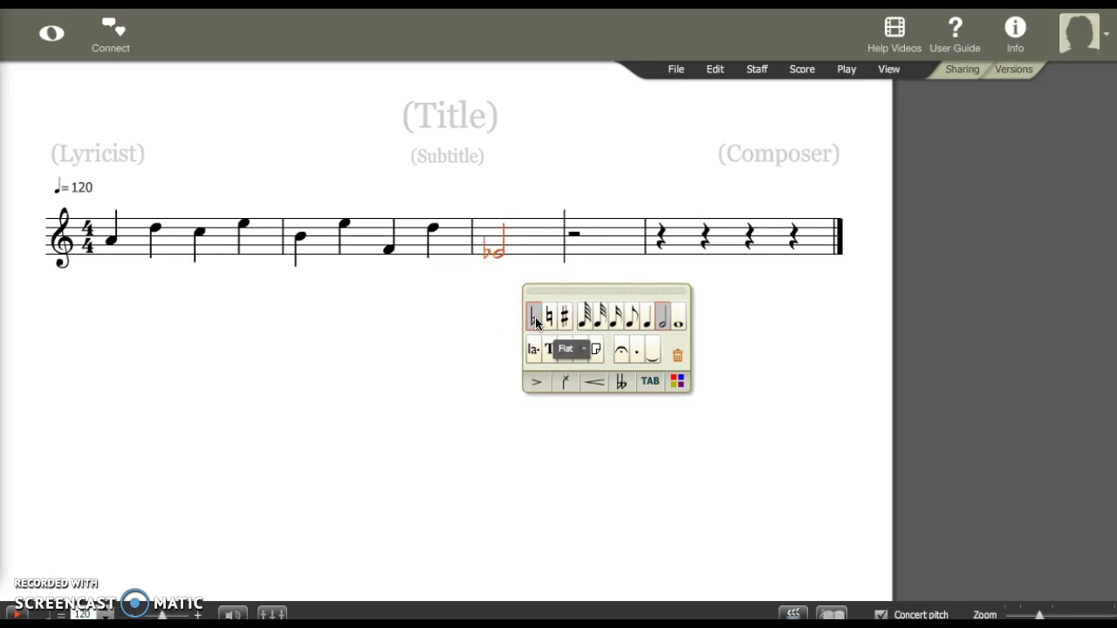
{"action": "left_click", "coordinate": [467, 400]}
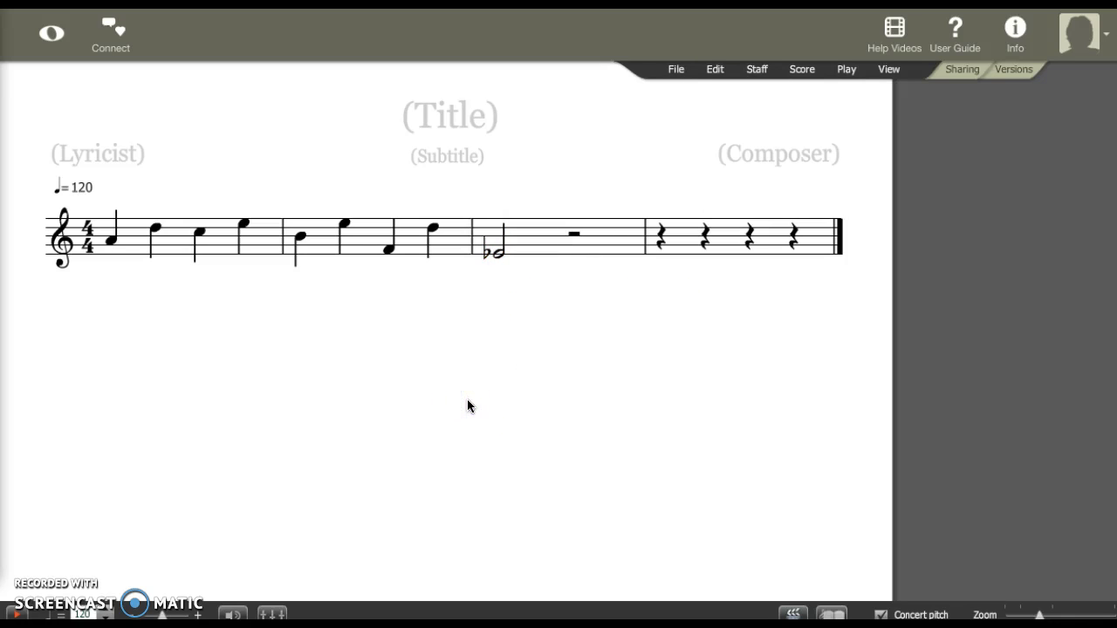